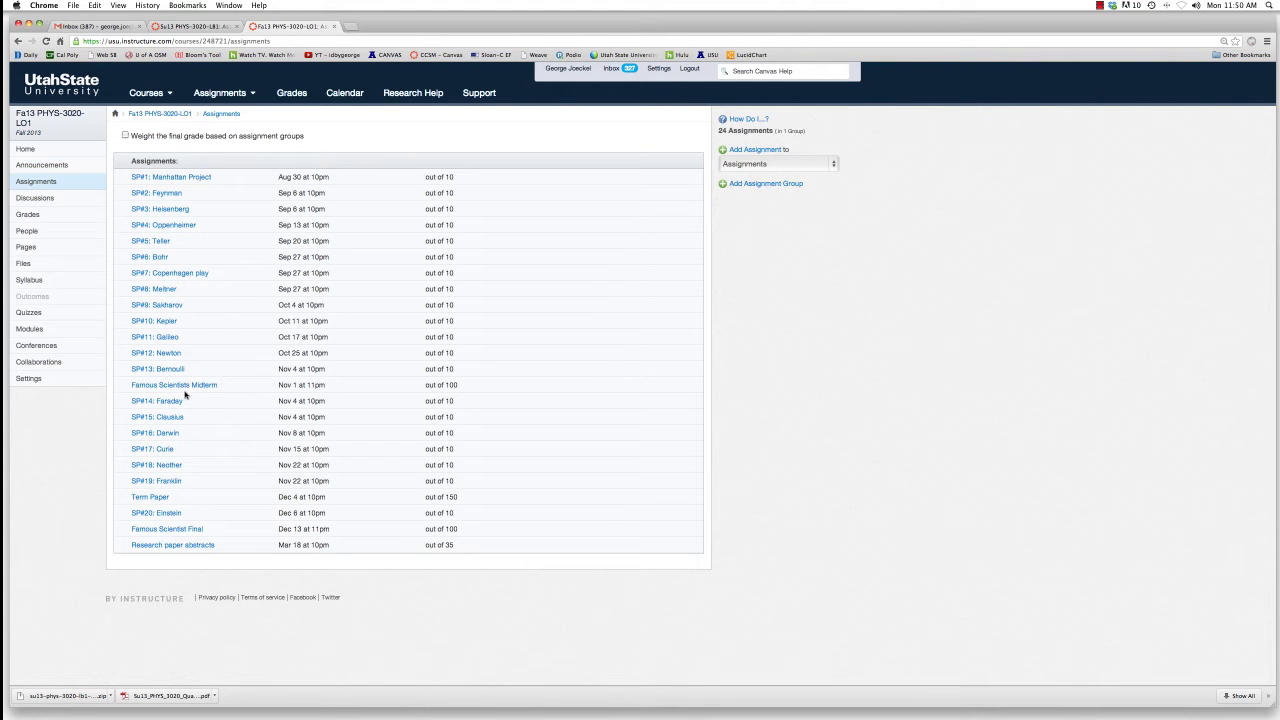
# Look over the Famous Scientists Midterm and Final quiz rows, opening and closing quick edit.
pyautogui.moveTo(489, 386); pyautogui.dragTo(110, 381)
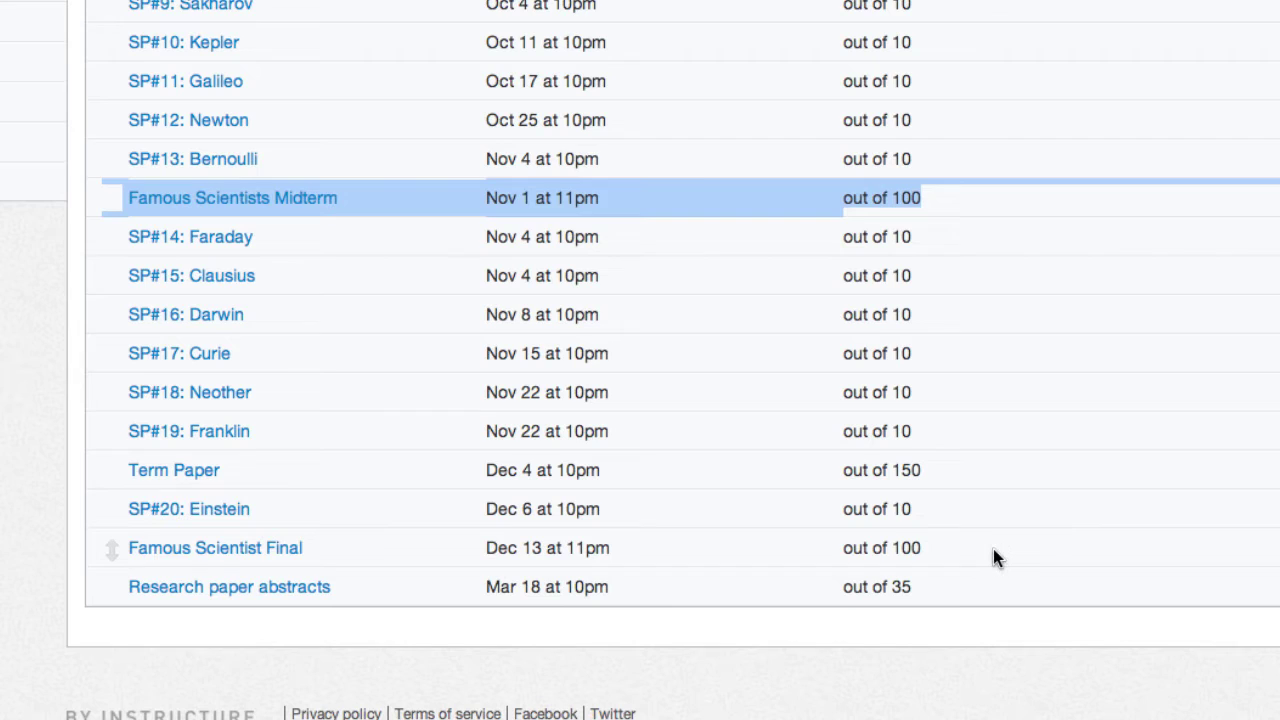
pyautogui.moveTo(992, 548); pyautogui.dragTo(79, 535)
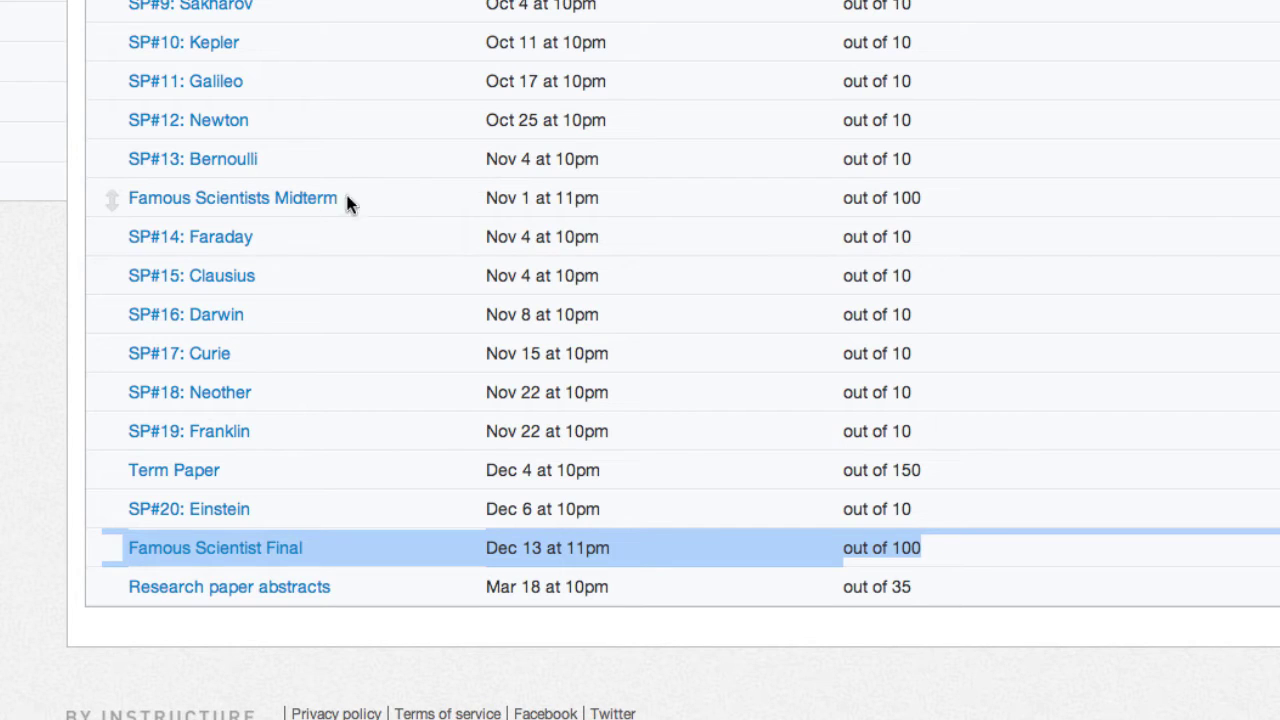
pyautogui.click(400, 198)
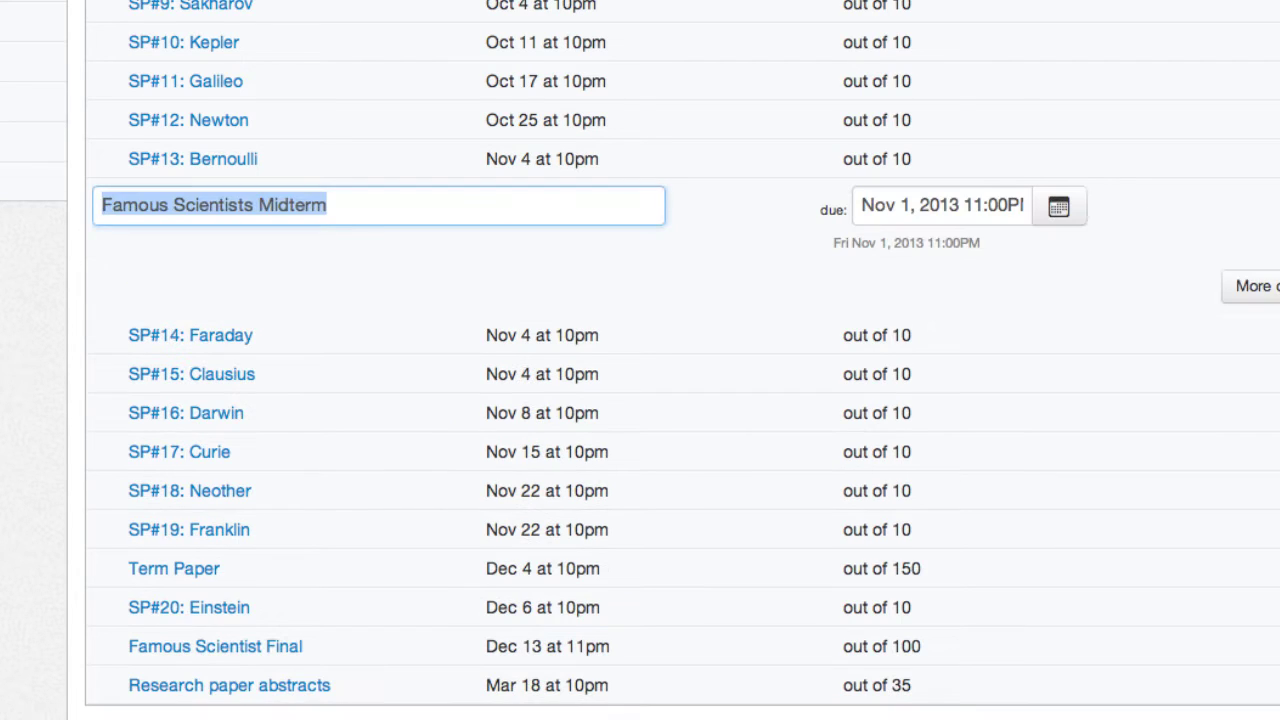
pyautogui.press('Return')
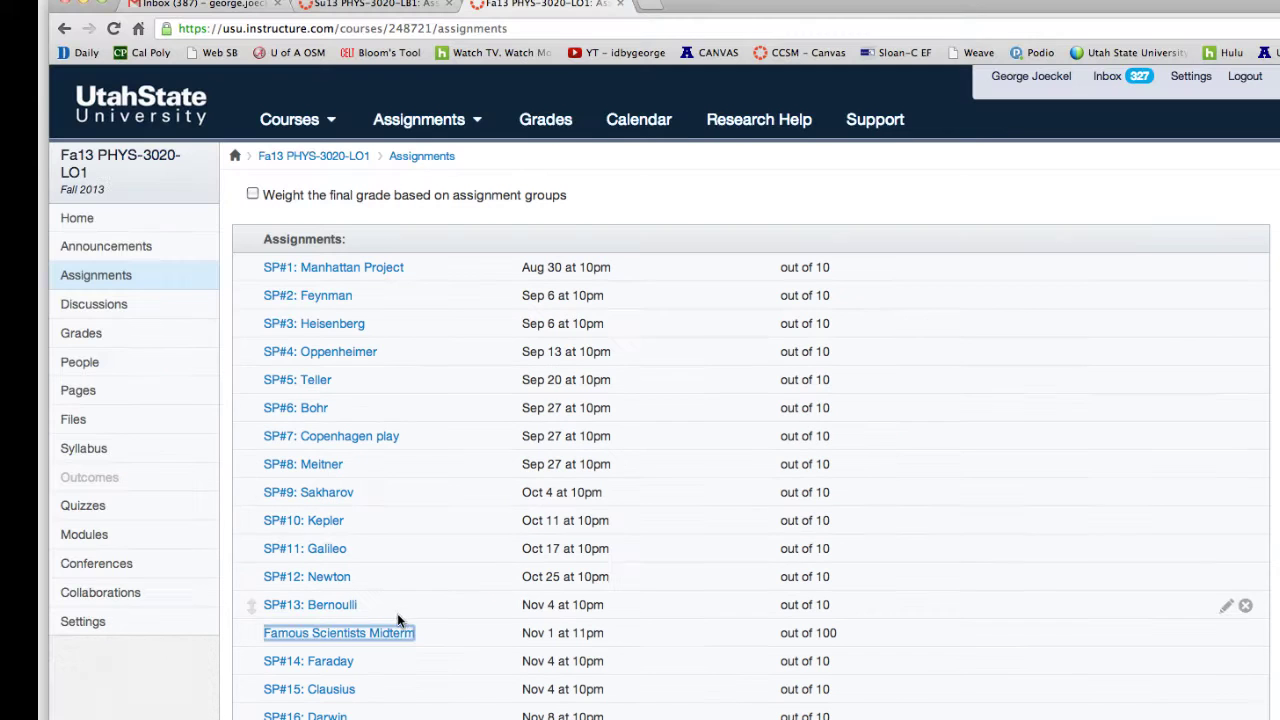
# Check that the Midterm's True or False 1 question is worth 1 point, then go to course Settings.
pyautogui.click(385, 633)
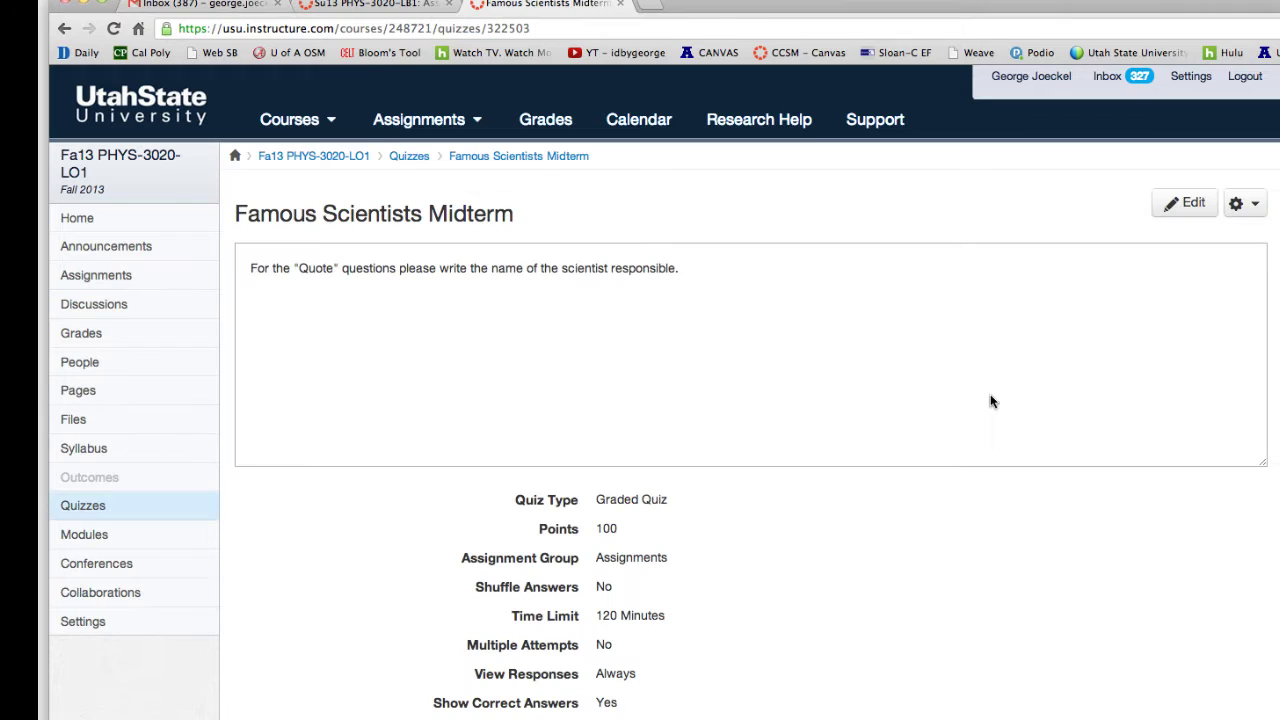
pyautogui.click(1192, 204)
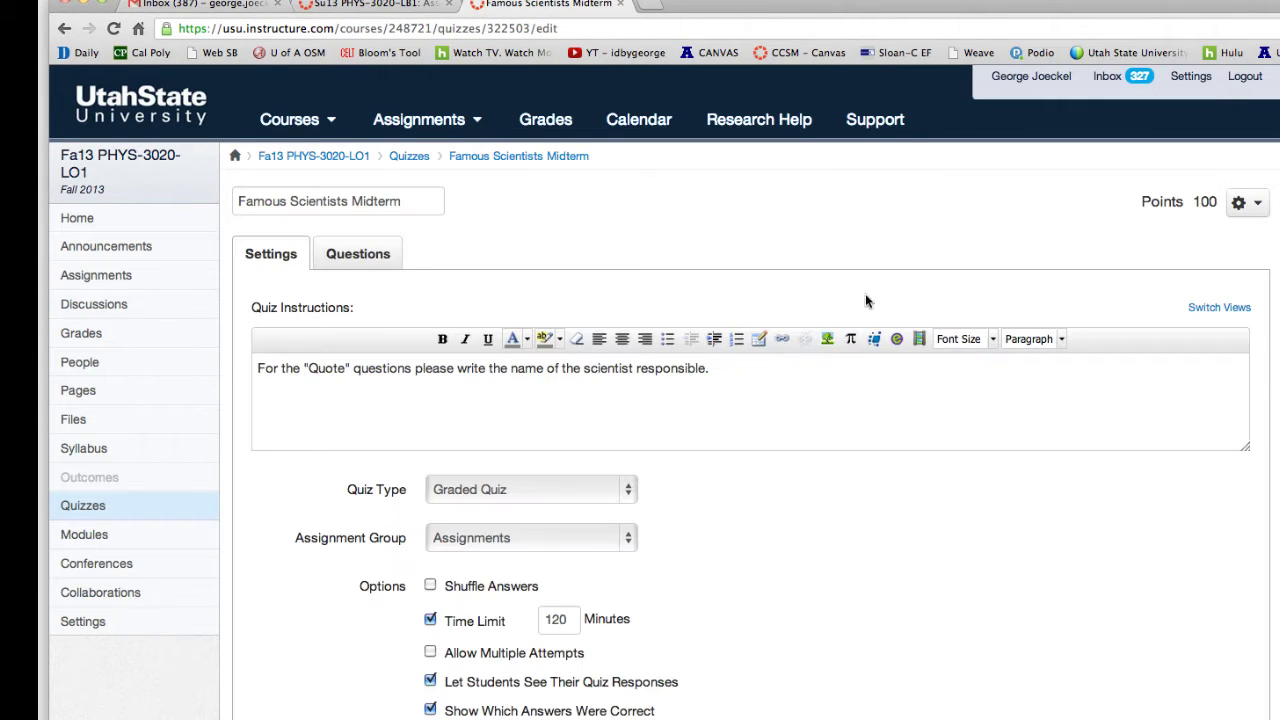
pyautogui.click(370, 252)
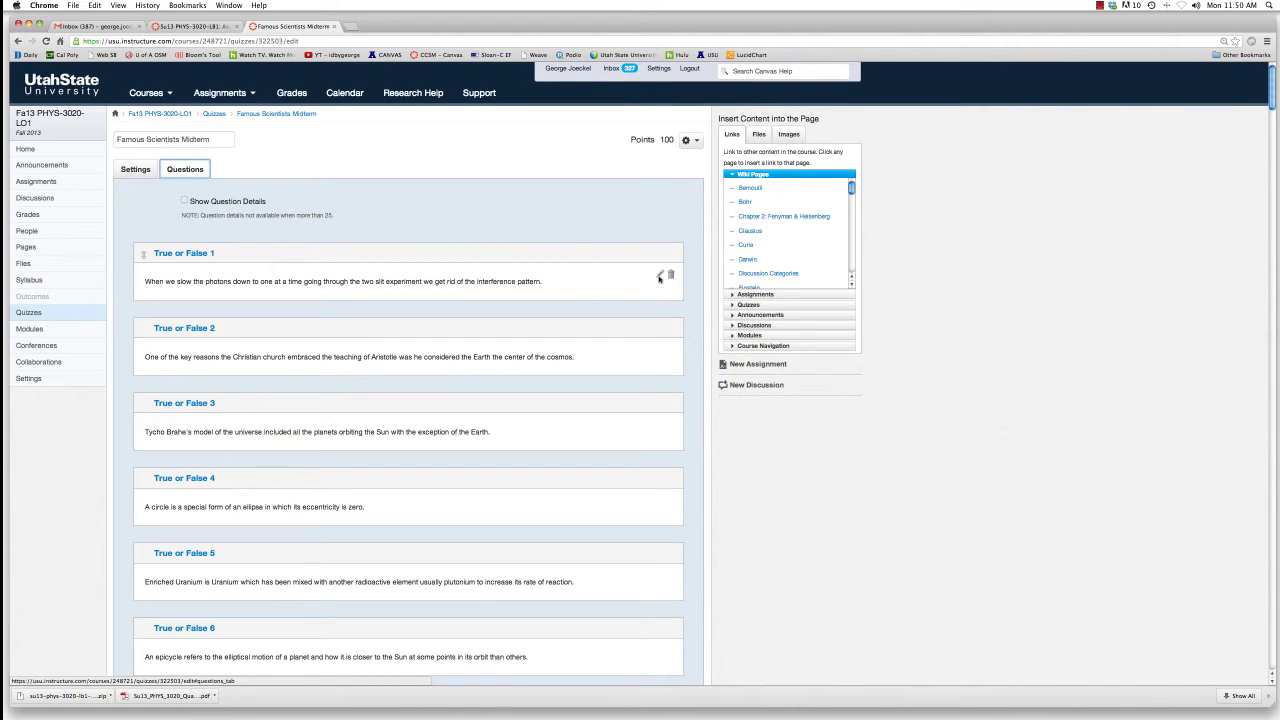
pyautogui.click(659, 278)
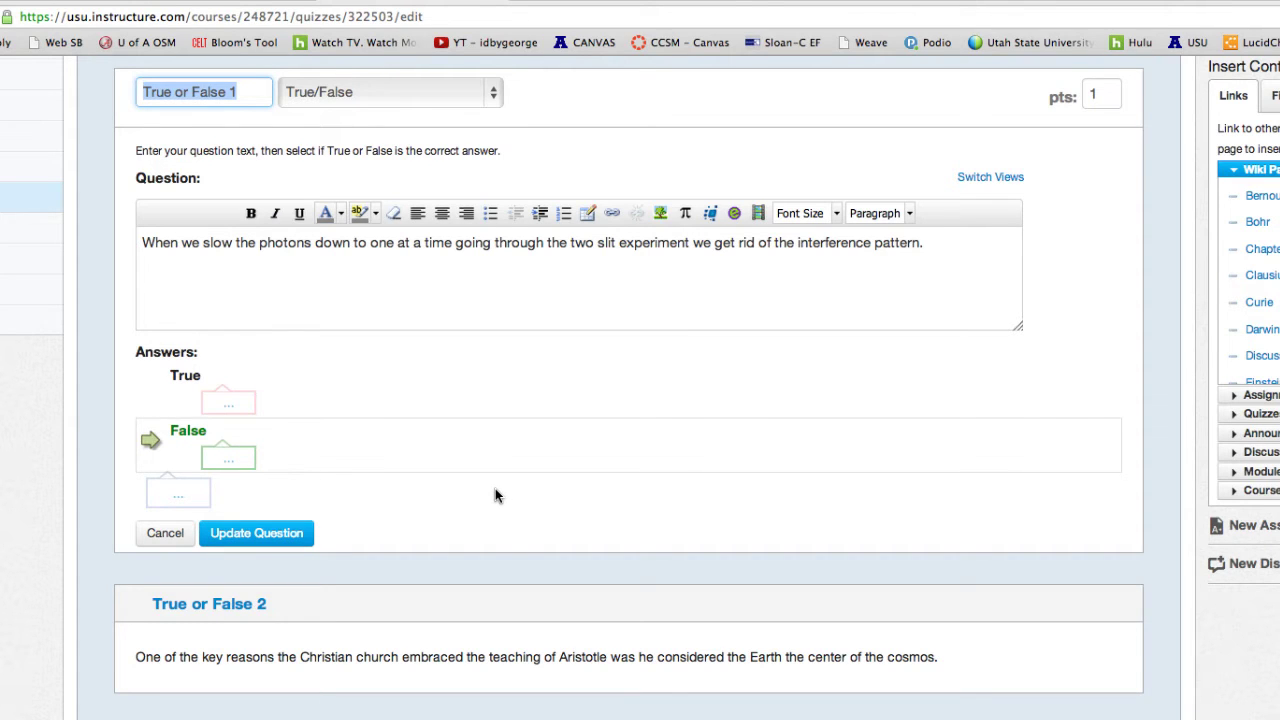
pyautogui.click(165, 533)
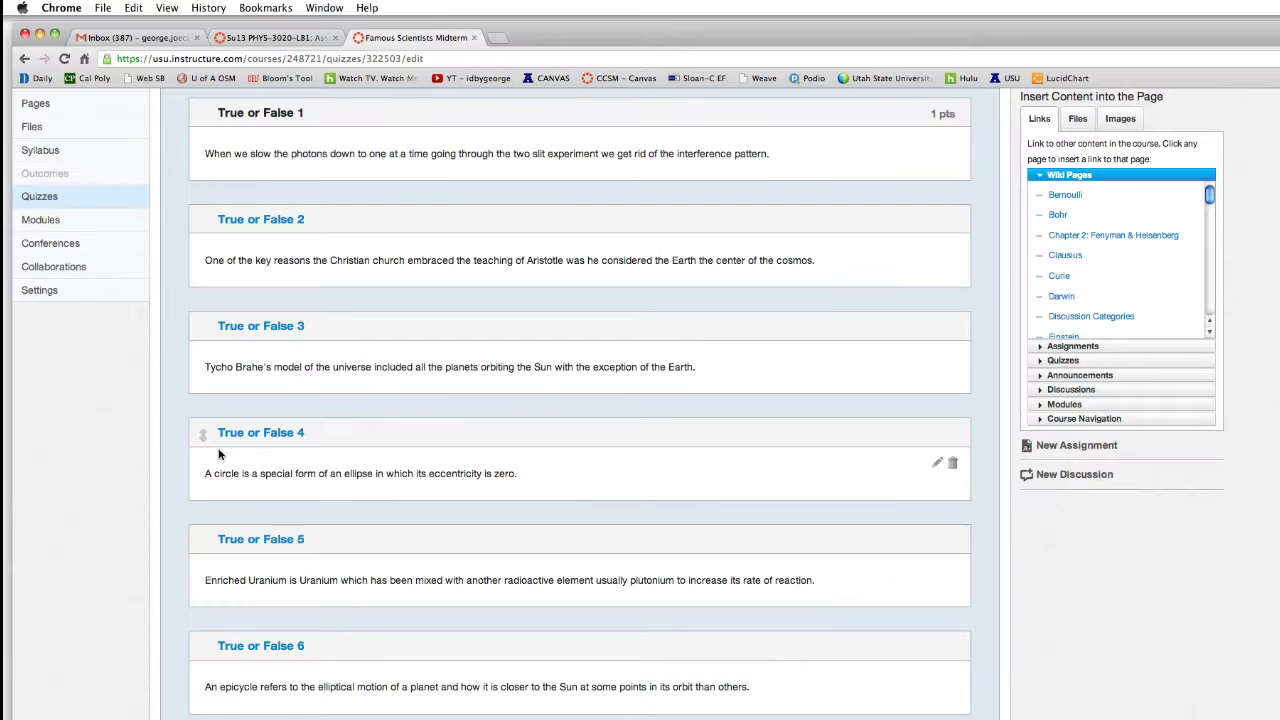
pyautogui.click(61, 291)
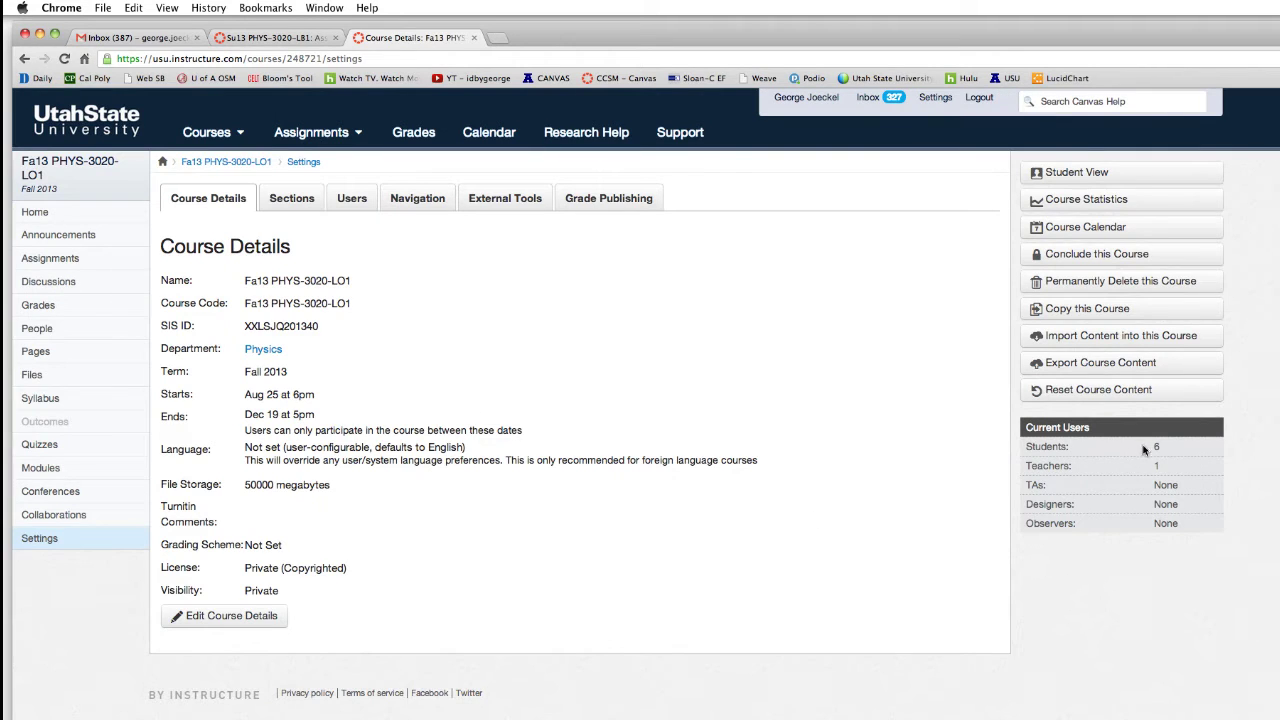
# Export both the Midterm and Final quizzes and download the fa13-phys-3020-lo1 quiz export zip.
pyautogui.click(1141, 364)
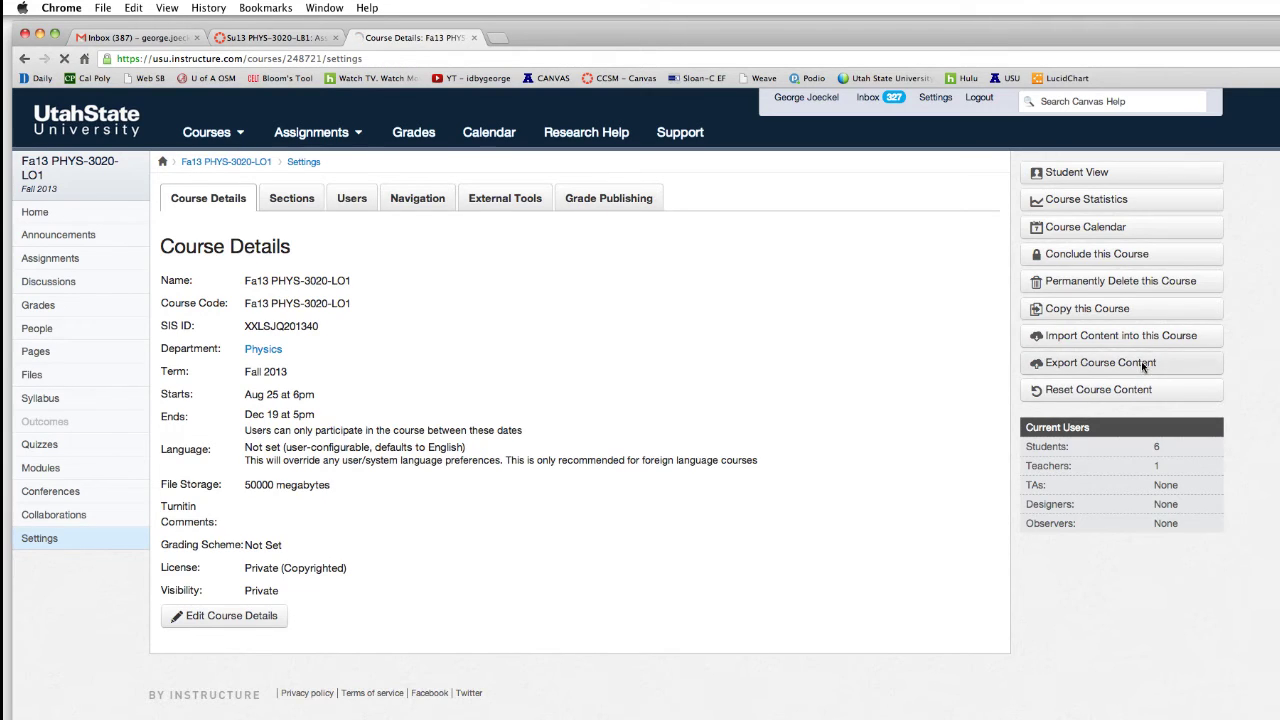
pyautogui.click(165, 310)
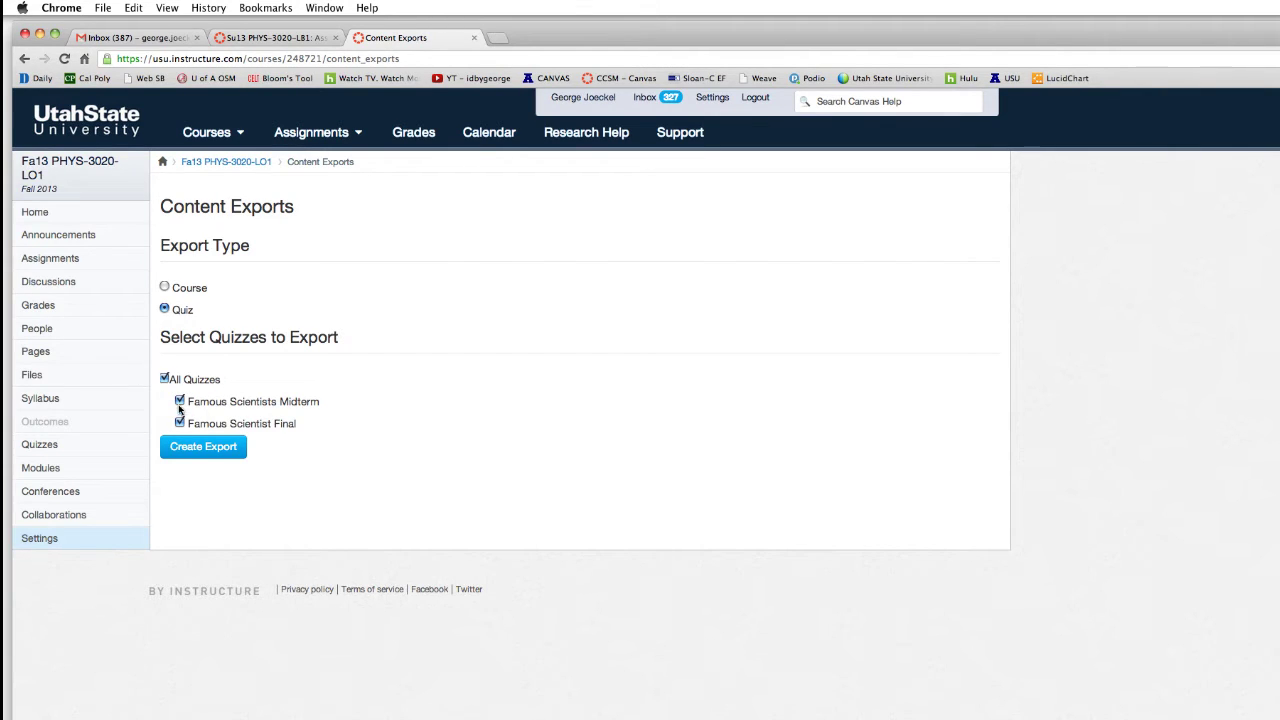
pyautogui.click(212, 448)
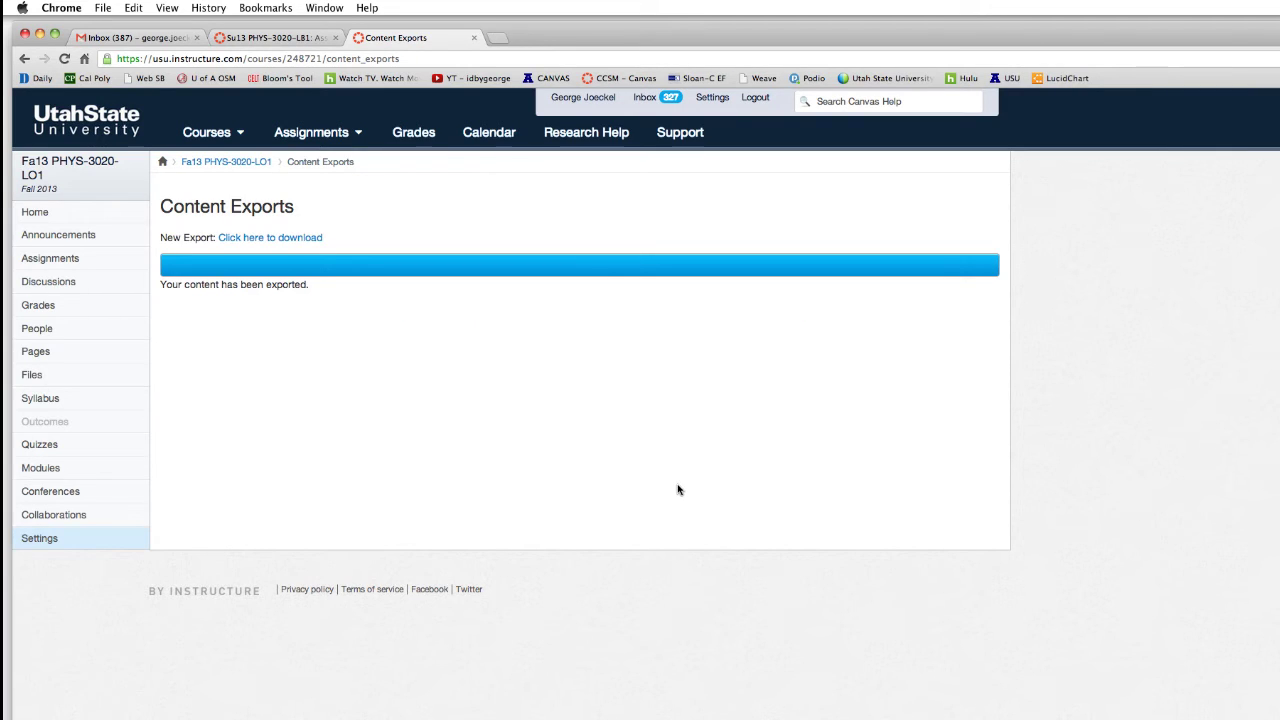
pyautogui.rightClick(283, 238)
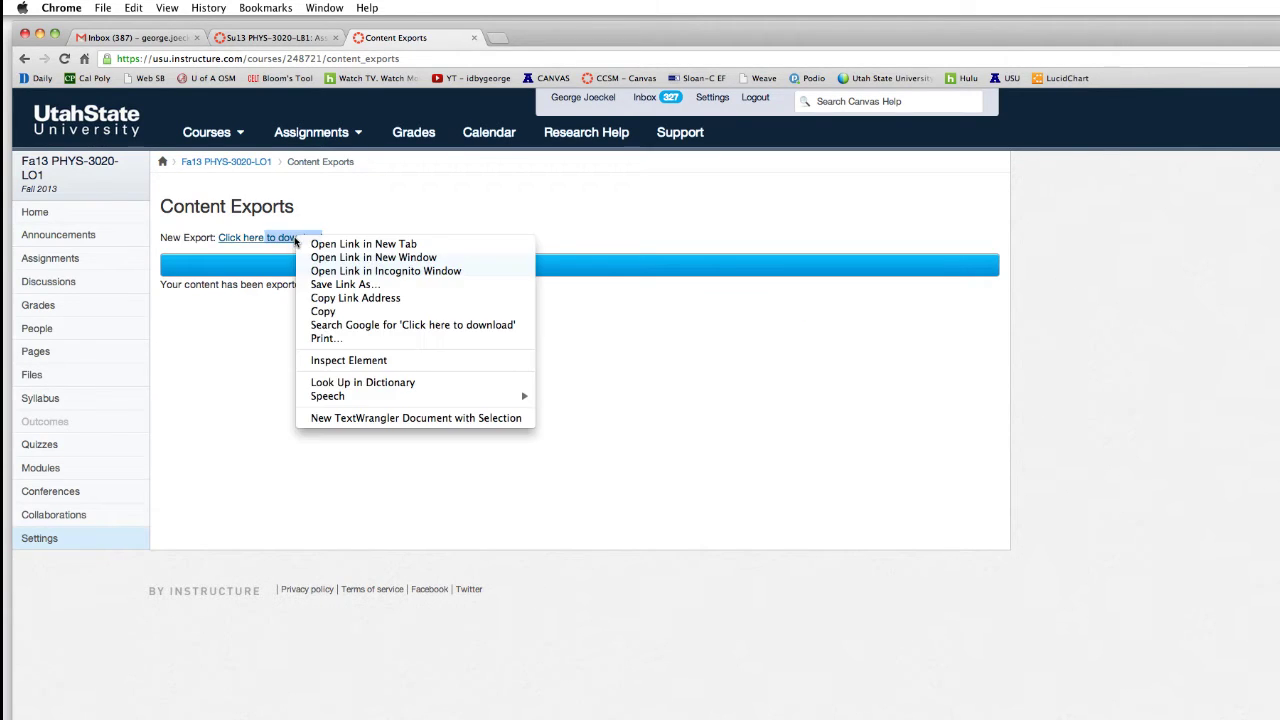
pyautogui.click(283, 238)
pyautogui.click(278, 238)
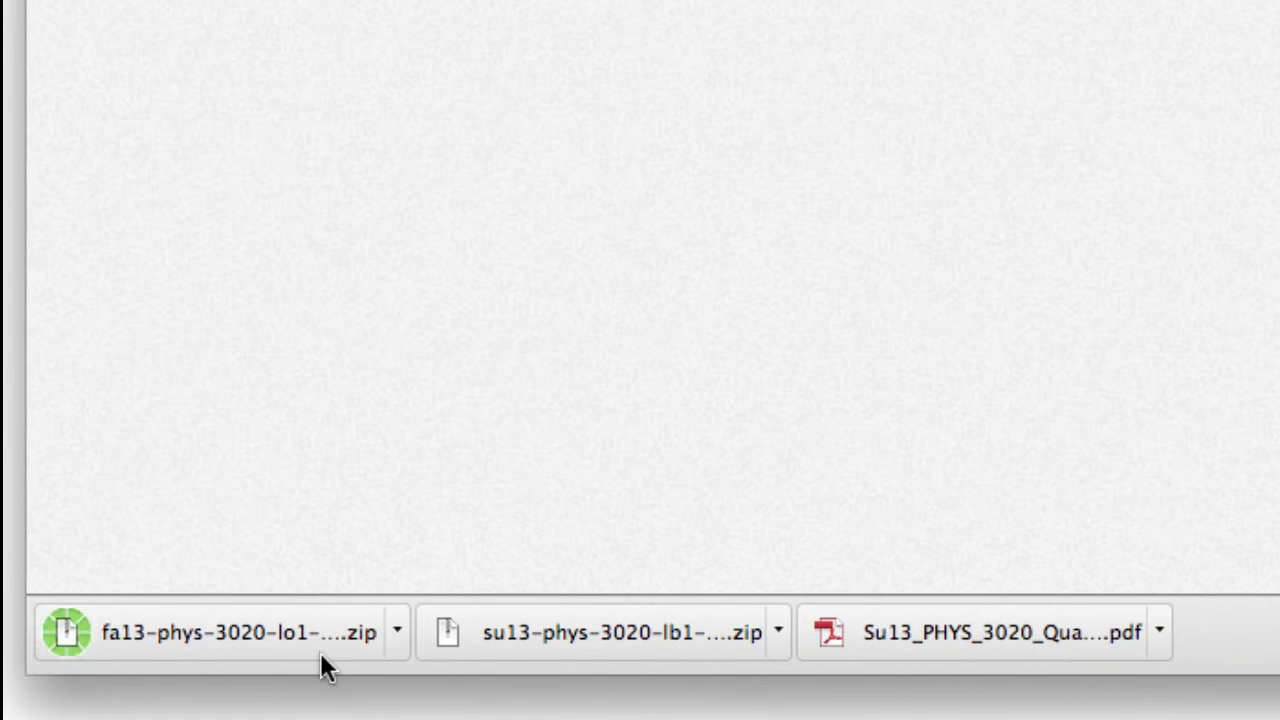
# Drag fa13-phys-3020-lo1-quiz-export.zip onto the desktop and expand it with StuffIt Expander.
pyautogui.moveTo(271, 630); pyautogui.dragTo(258, 650)
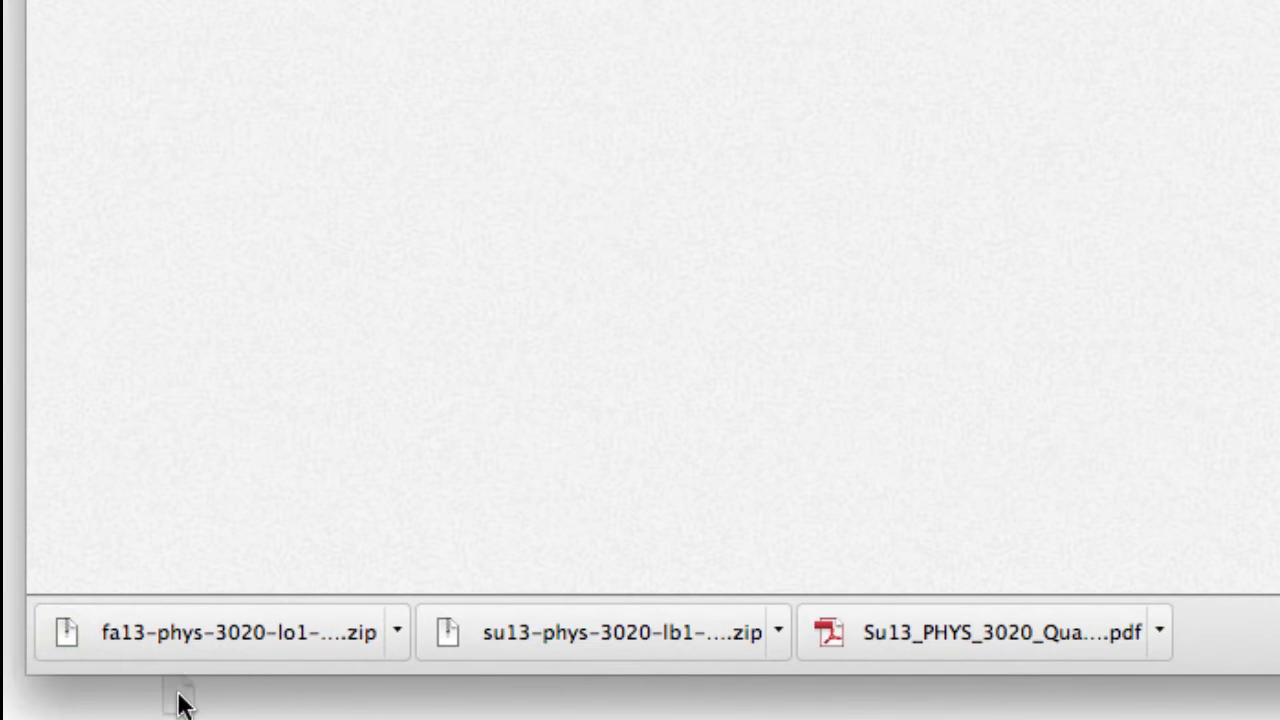
pyautogui.moveTo(178, 695); pyautogui.dragTo(178, 692)
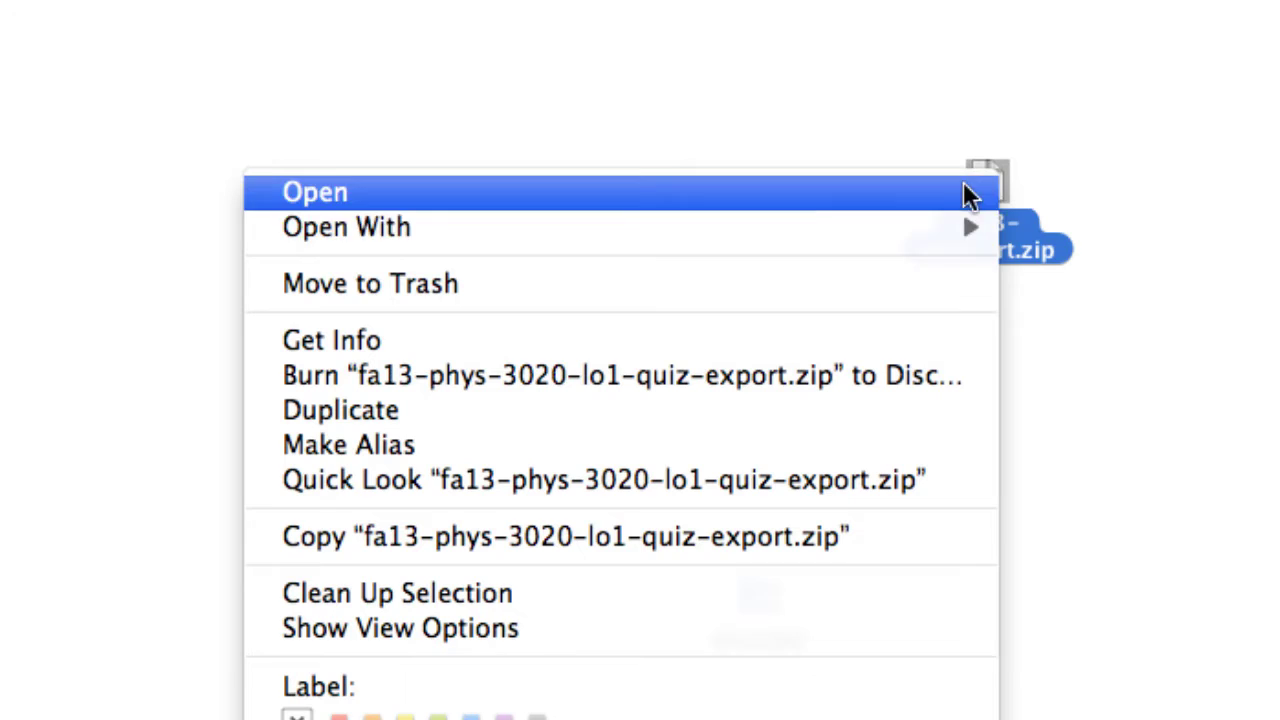
pyautogui.moveTo(931, 236)
pyautogui.click(1153, 284)
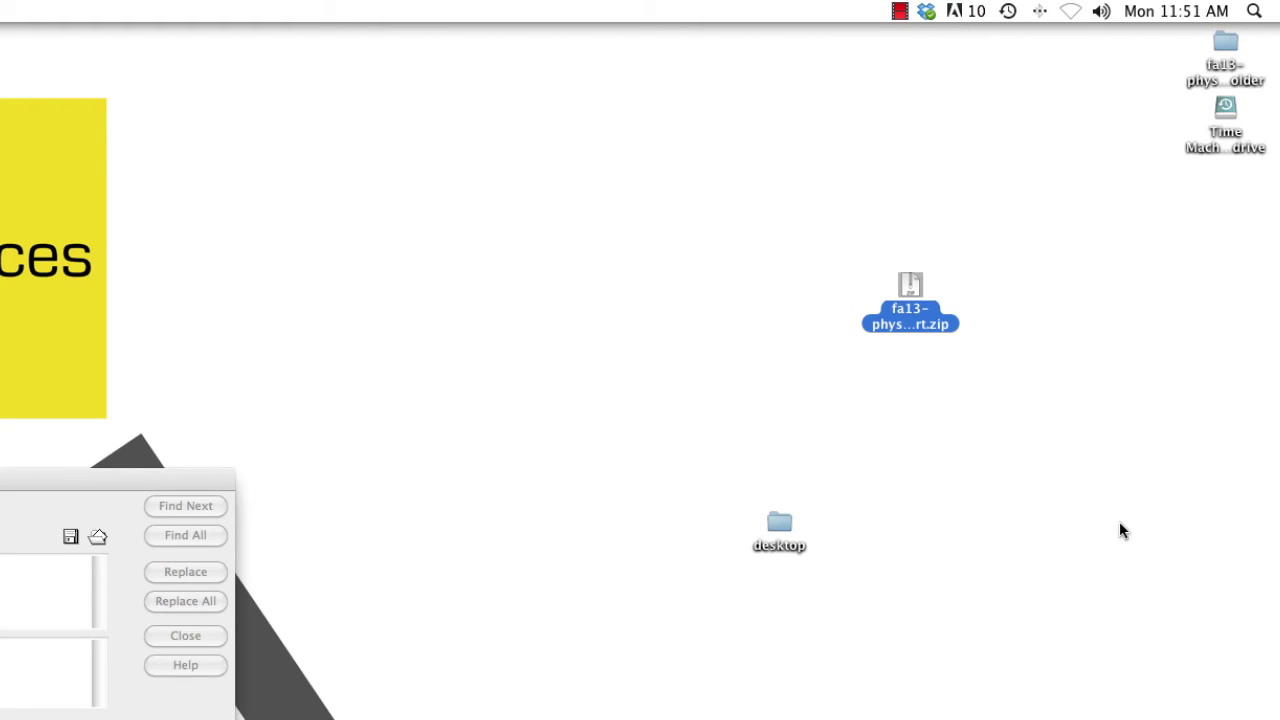
# Open the extracted export folder and its first ID folder, then open the quiz XML in TextWrangler.
pyautogui.click(1228, 46)
pyautogui.doubleClick(1228, 46)
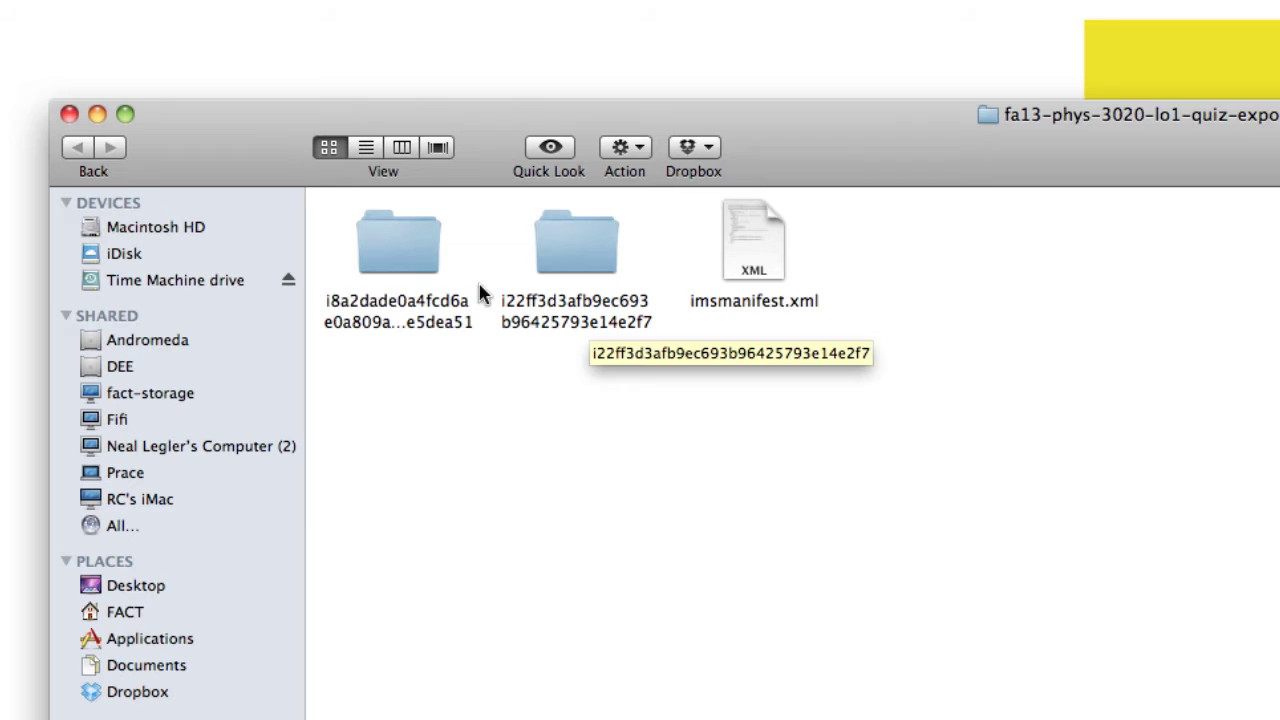
pyautogui.doubleClick(380, 251)
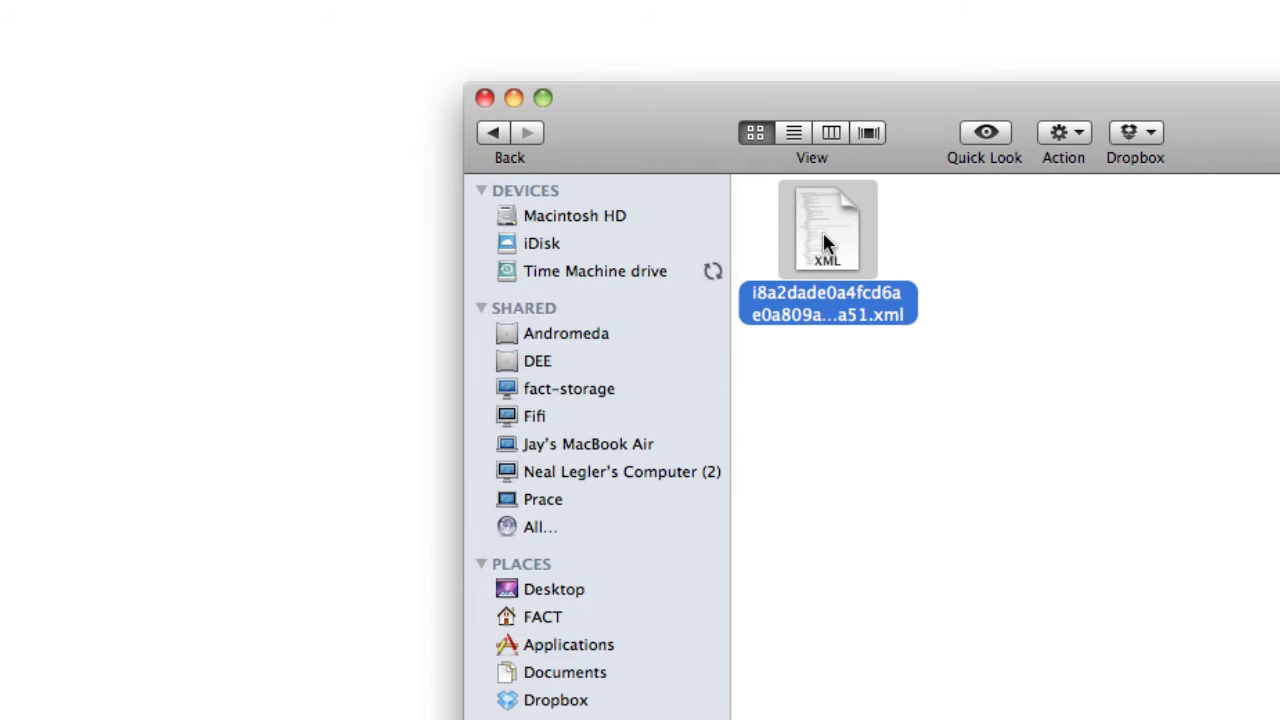
pyautogui.rightClick(825, 243)
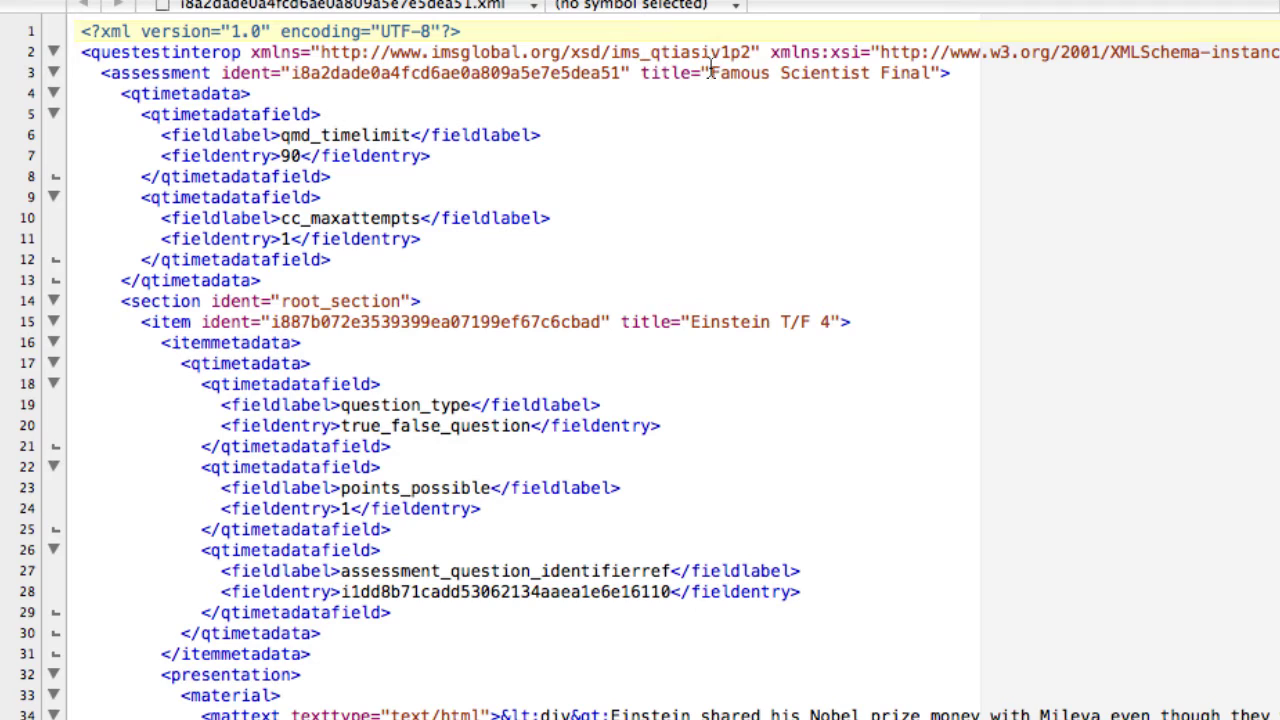
# Select the one-point <fieldentry>1</fieldentry> entry on line 24 to use as search text.
pyautogui.moveTo(709, 72); pyautogui.dragTo(928, 75)
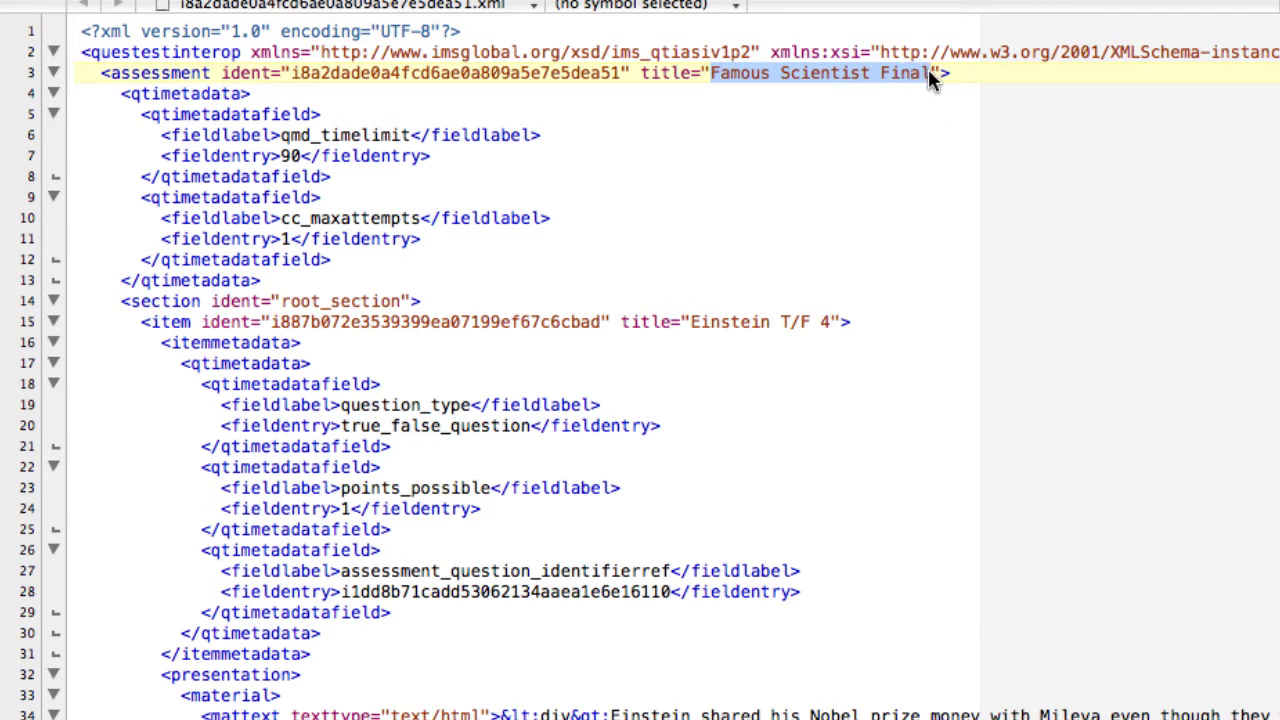
pyautogui.click(806, 430)
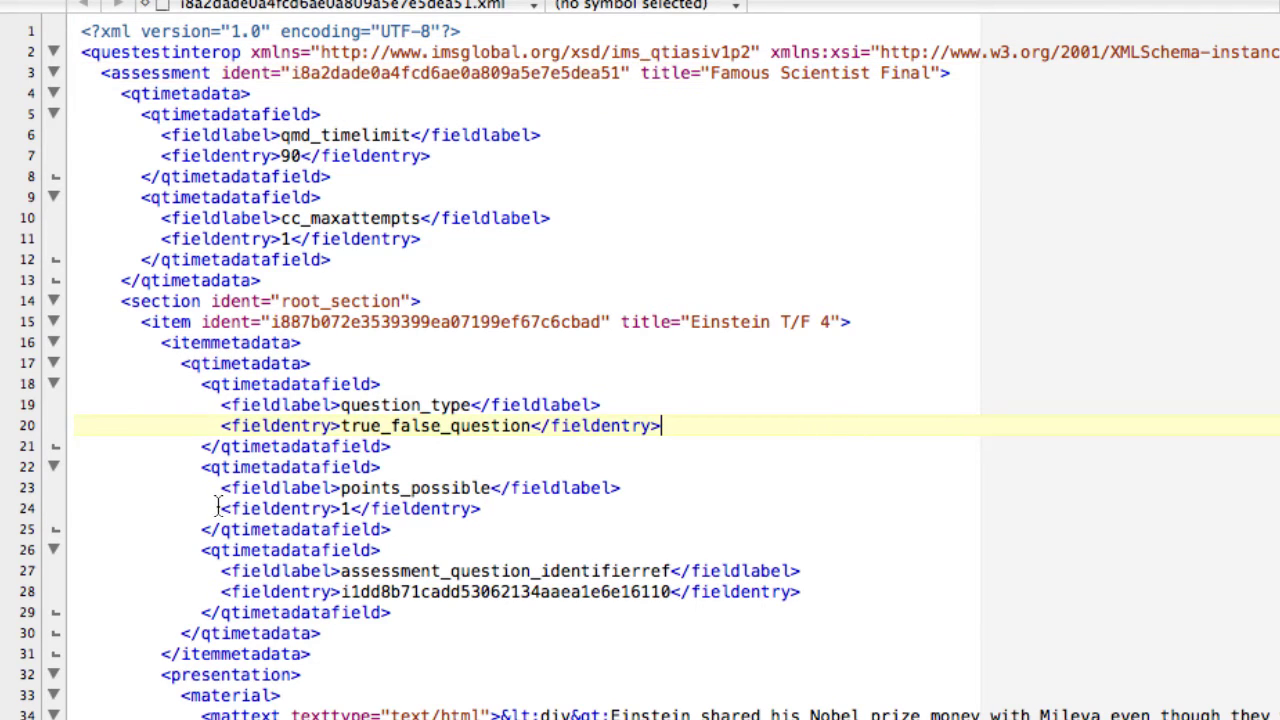
pyautogui.moveTo(219, 508); pyautogui.dragTo(492, 511)
pyautogui.press('super+c')
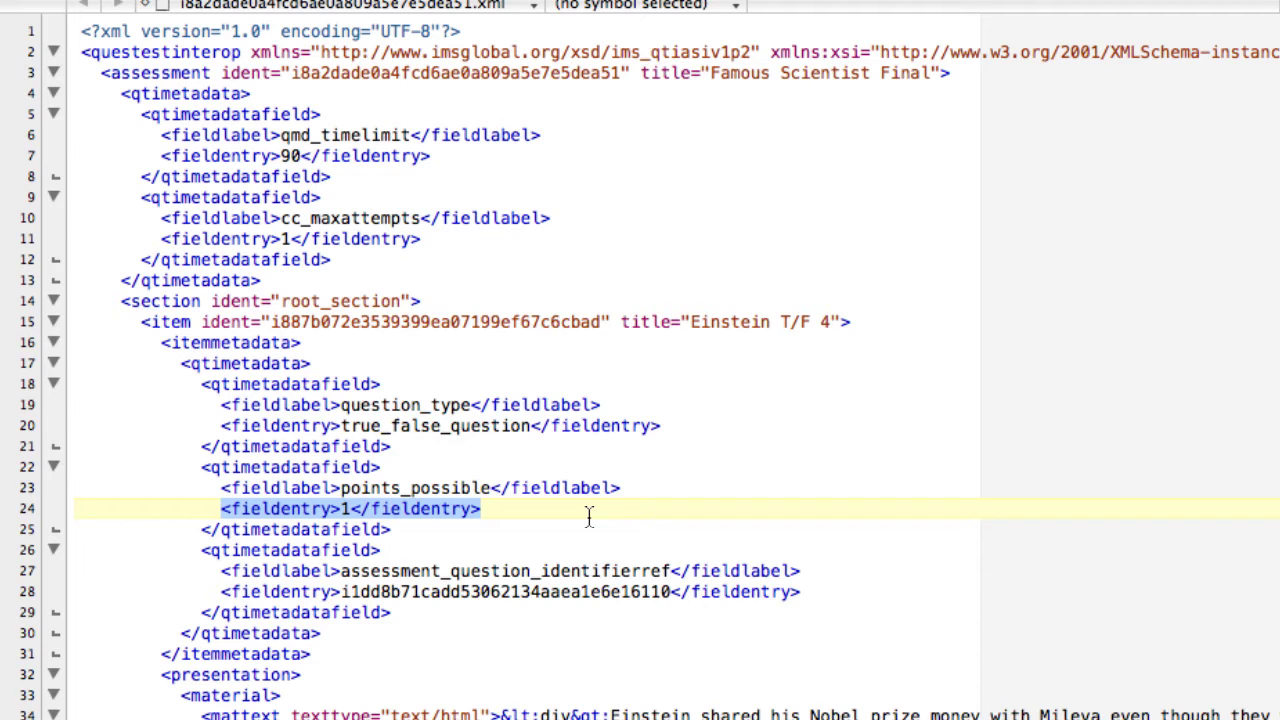
pyautogui.click(280, 0)
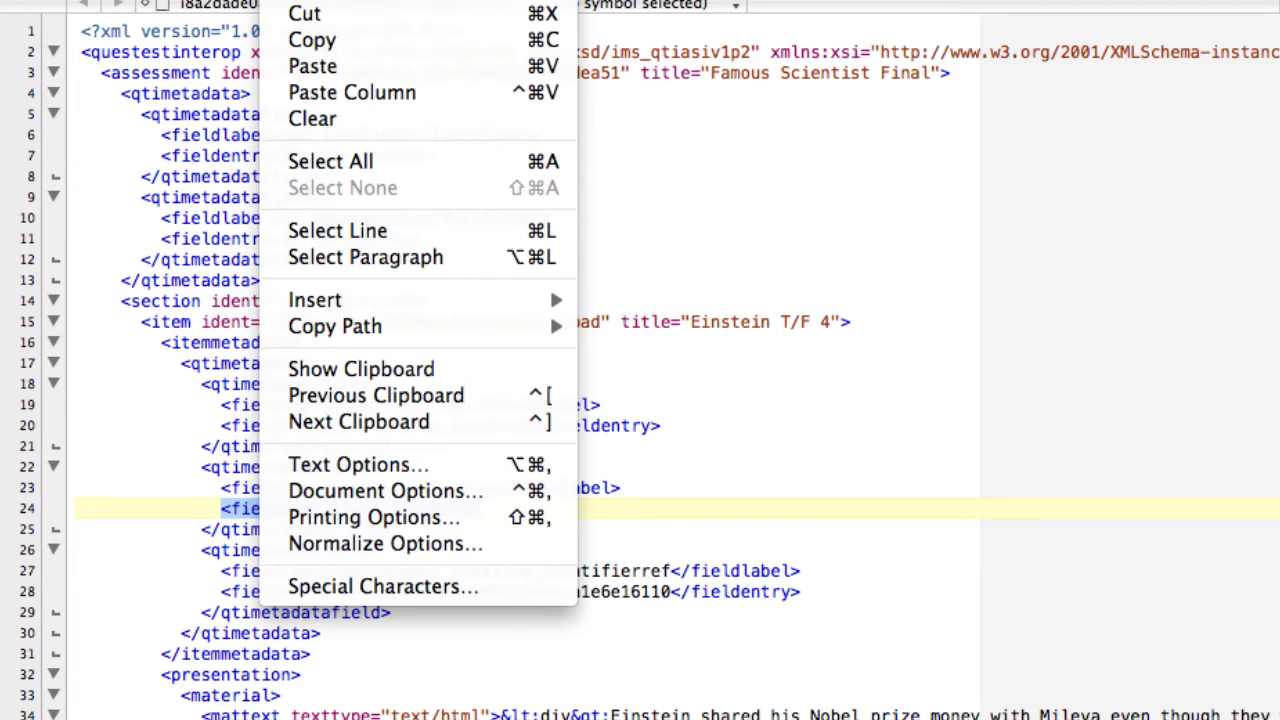
pyautogui.moveTo(410, 0)
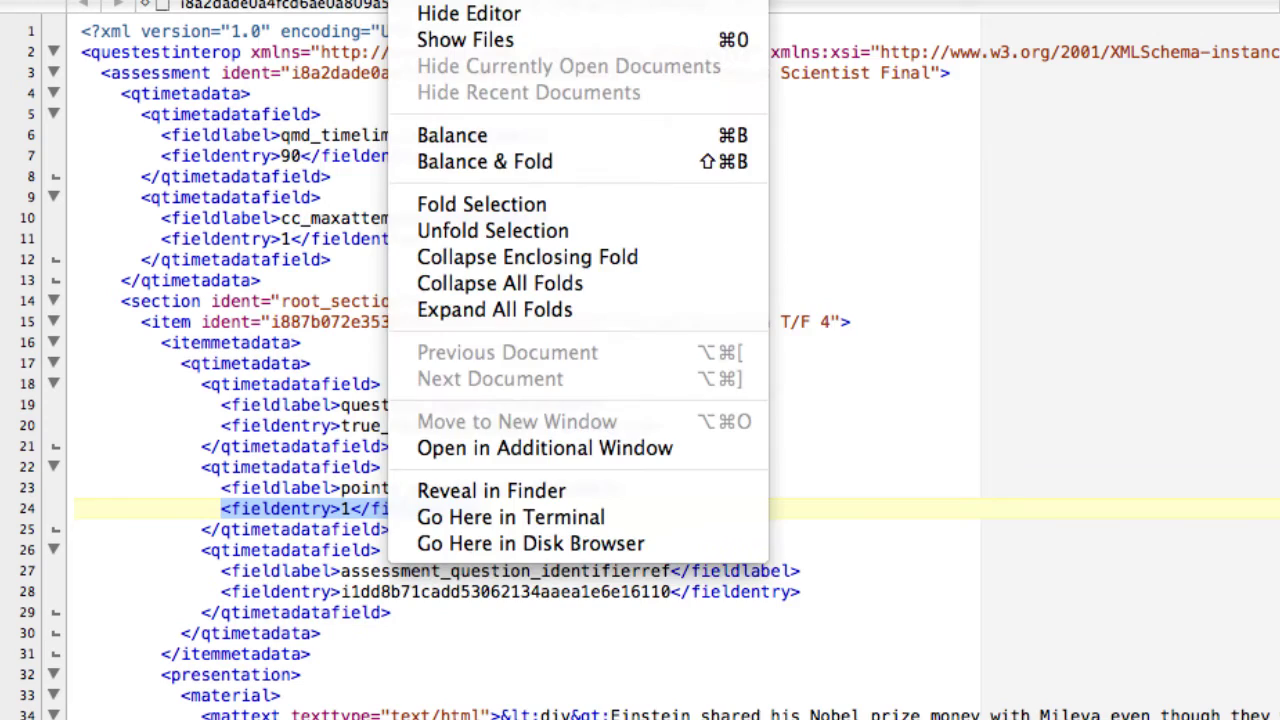
pyautogui.moveTo(490, 0)
# Replace all 101 <fieldentry>1</fieldentry> entries with <fieldentry>1.5</fieldentry> using Replace All.
pyautogui.press('super+f')
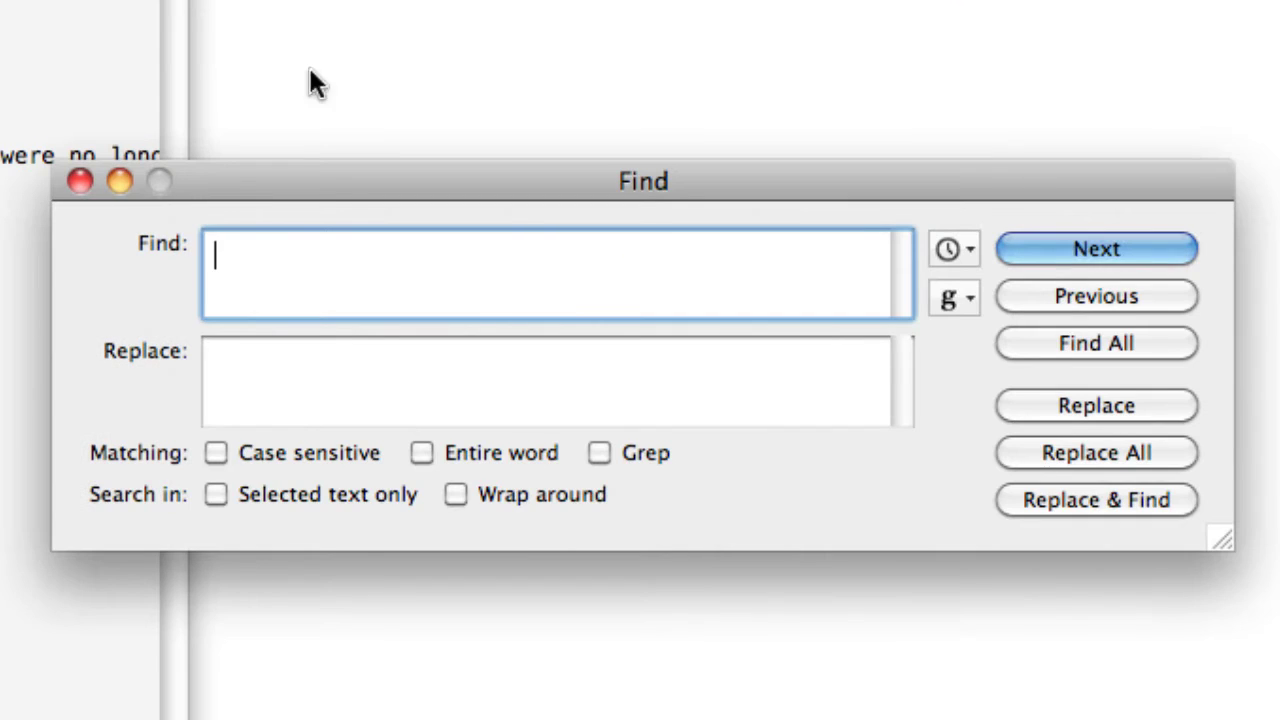
pyautogui.press('super+v')
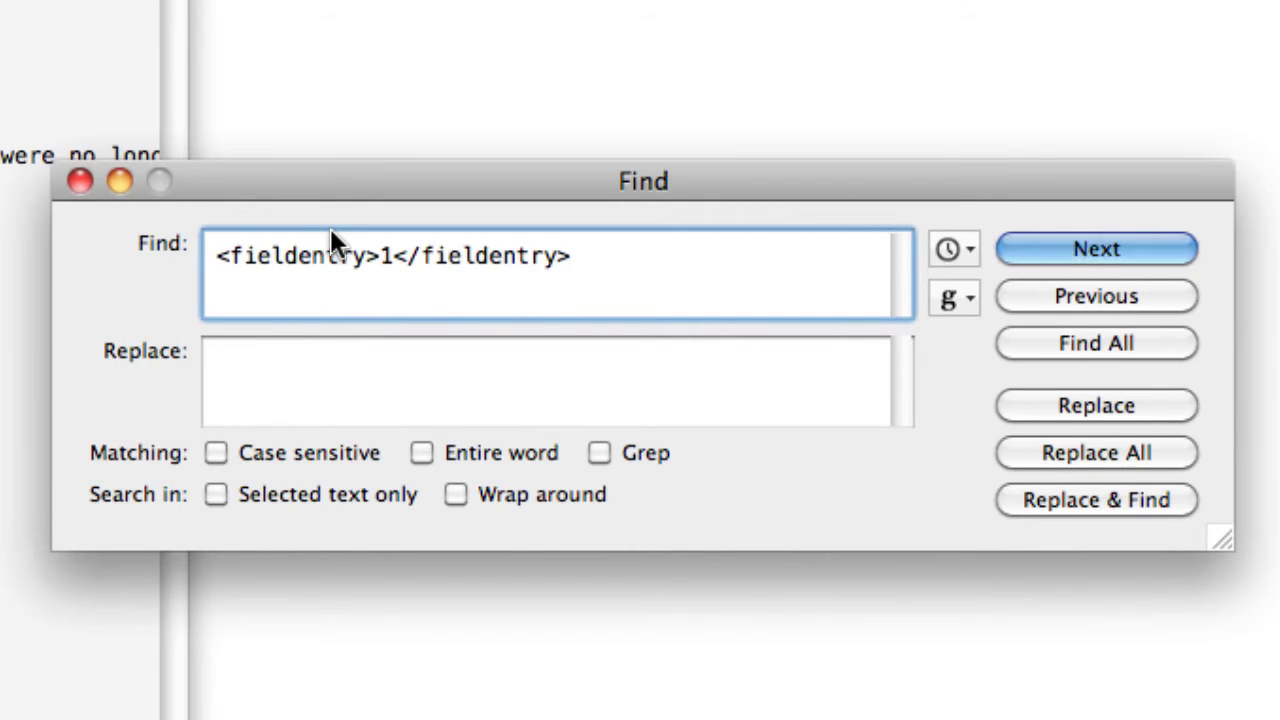
pyautogui.click(262, 362)
pyautogui.press('super+v')
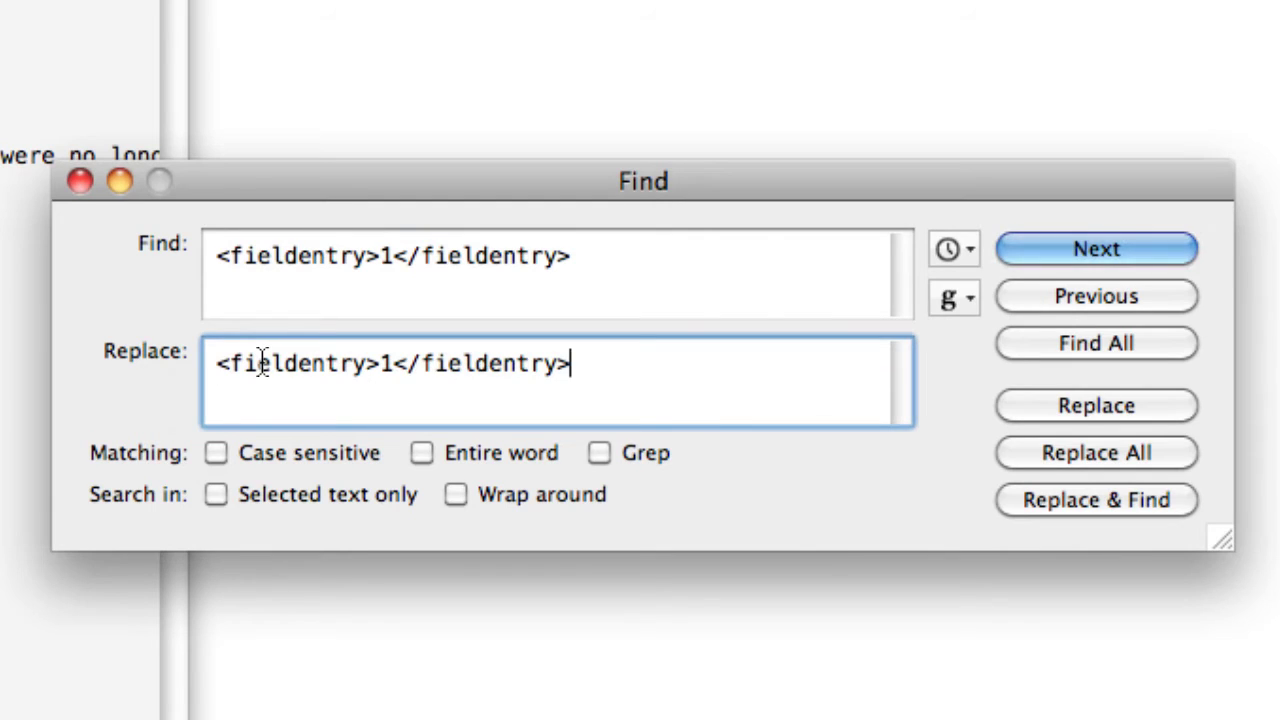
pyautogui.click(392, 366)
pyautogui.write('.5')
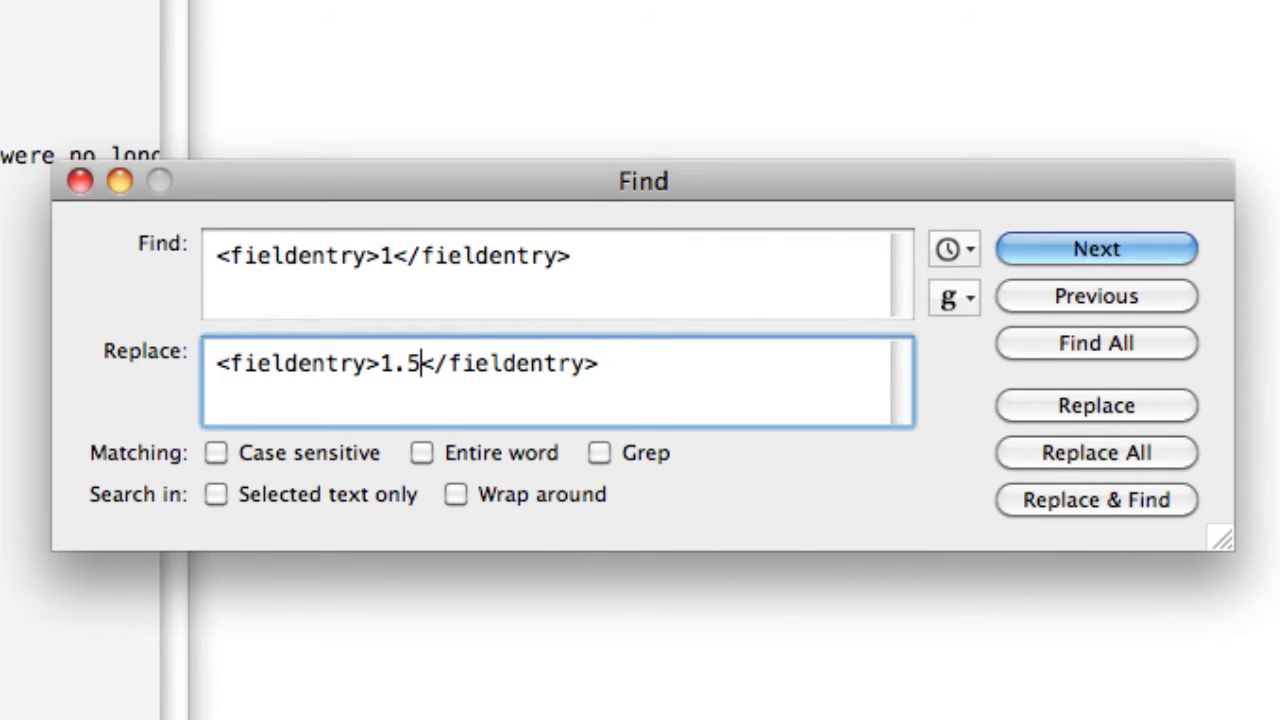
pyautogui.click(682, 382)
pyautogui.click(1123, 447)
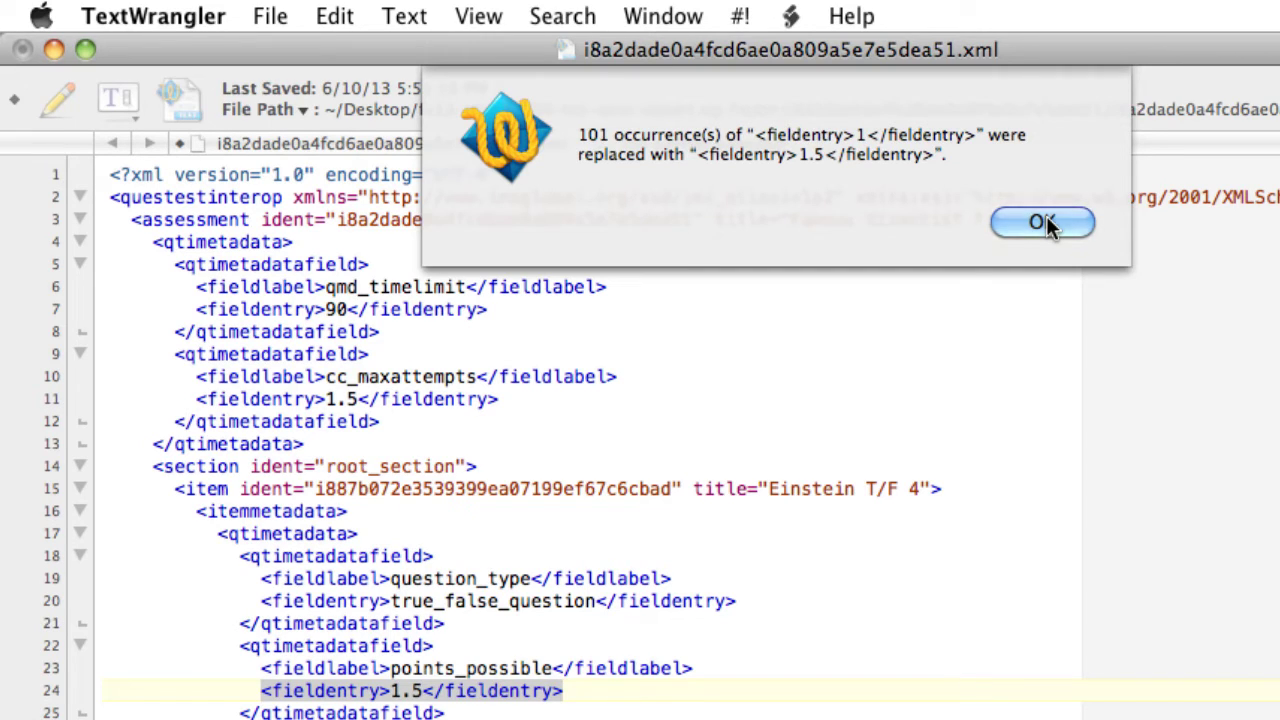
pyautogui.click(1046, 218)
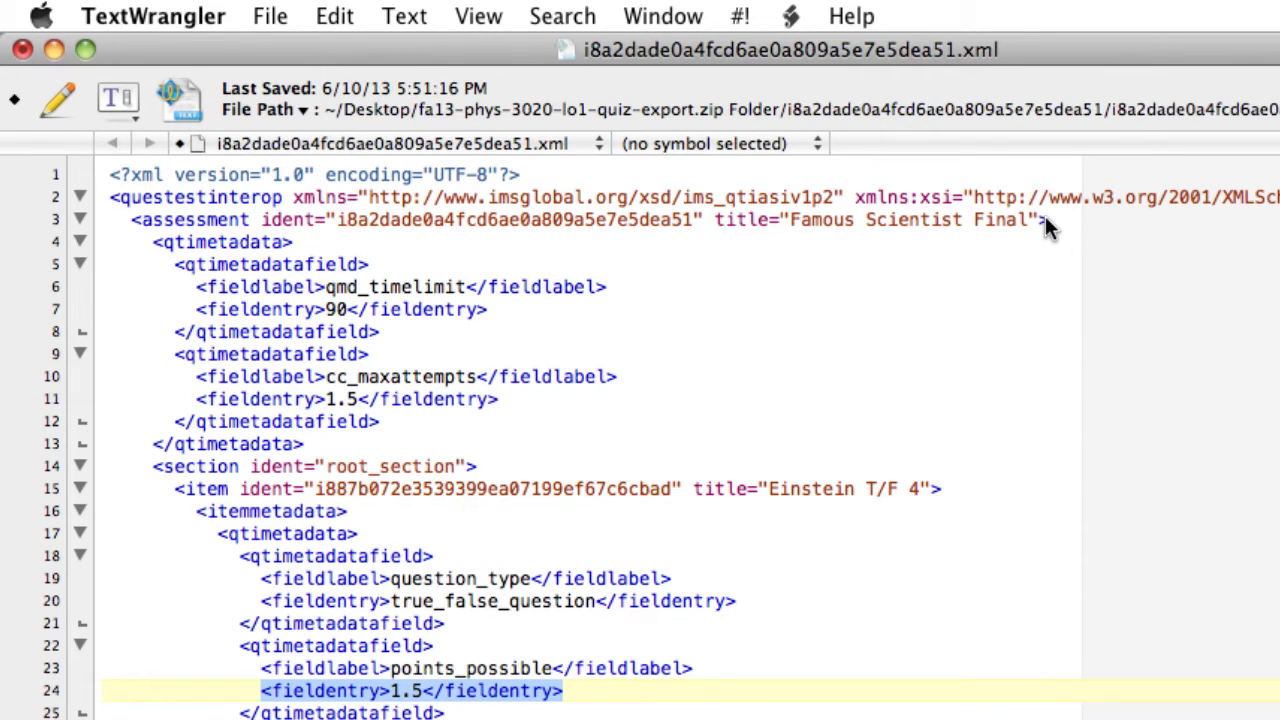
# Save the edited Final XML and open the Midterm quiz XML from the i22ff3d3… folder.
pyautogui.click(262, 16)
pyautogui.click(316, 443)
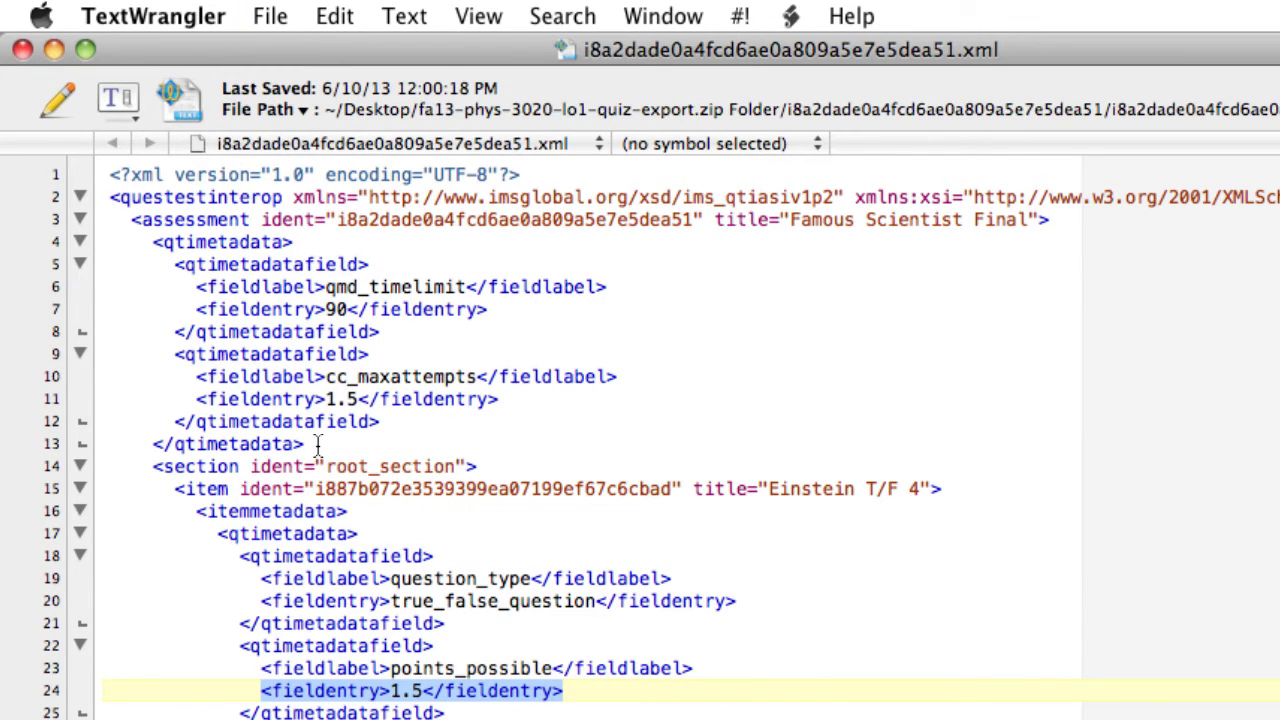
pyautogui.press('super+Tab')
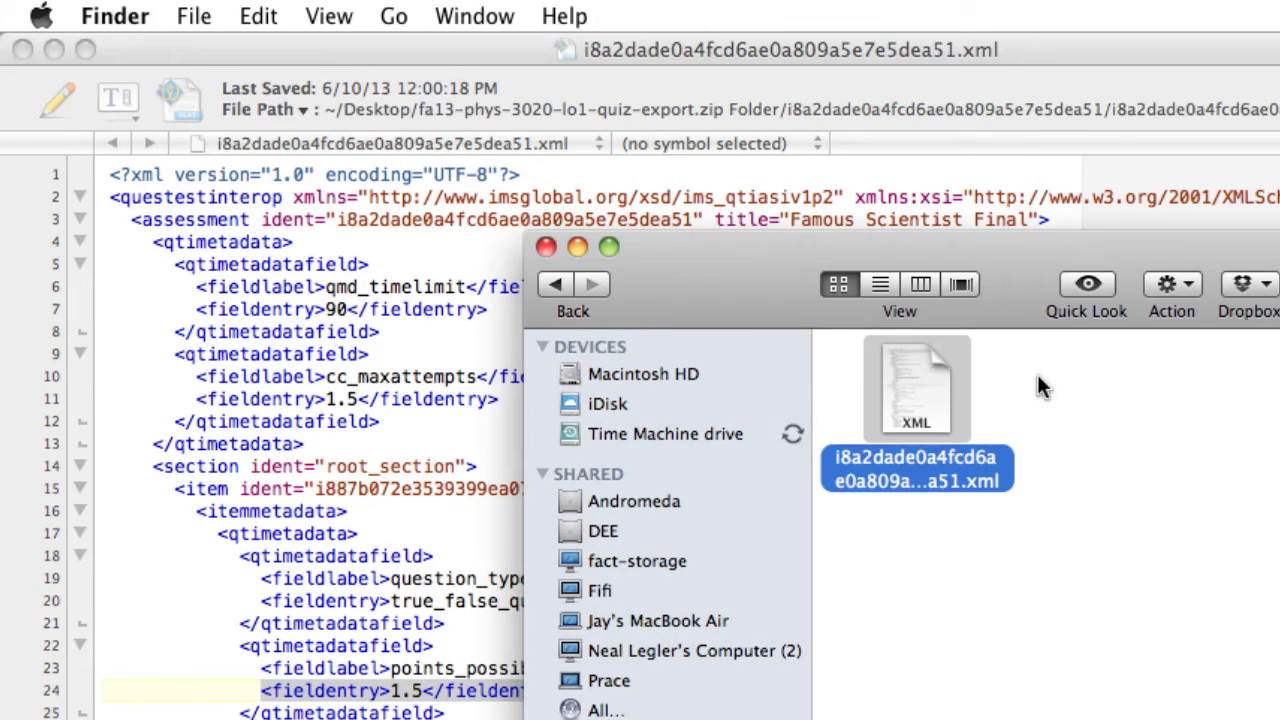
pyautogui.click(555, 285)
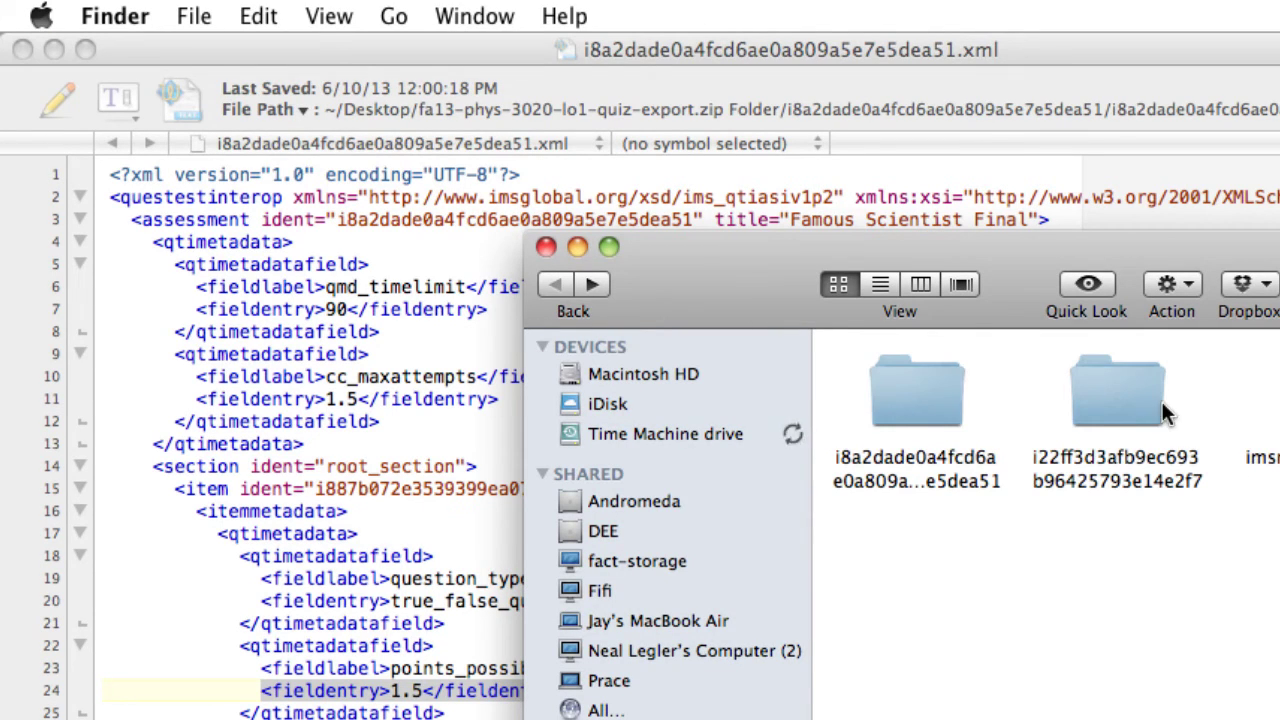
pyautogui.doubleClick(1110, 388)
pyautogui.doubleClick(930, 395)
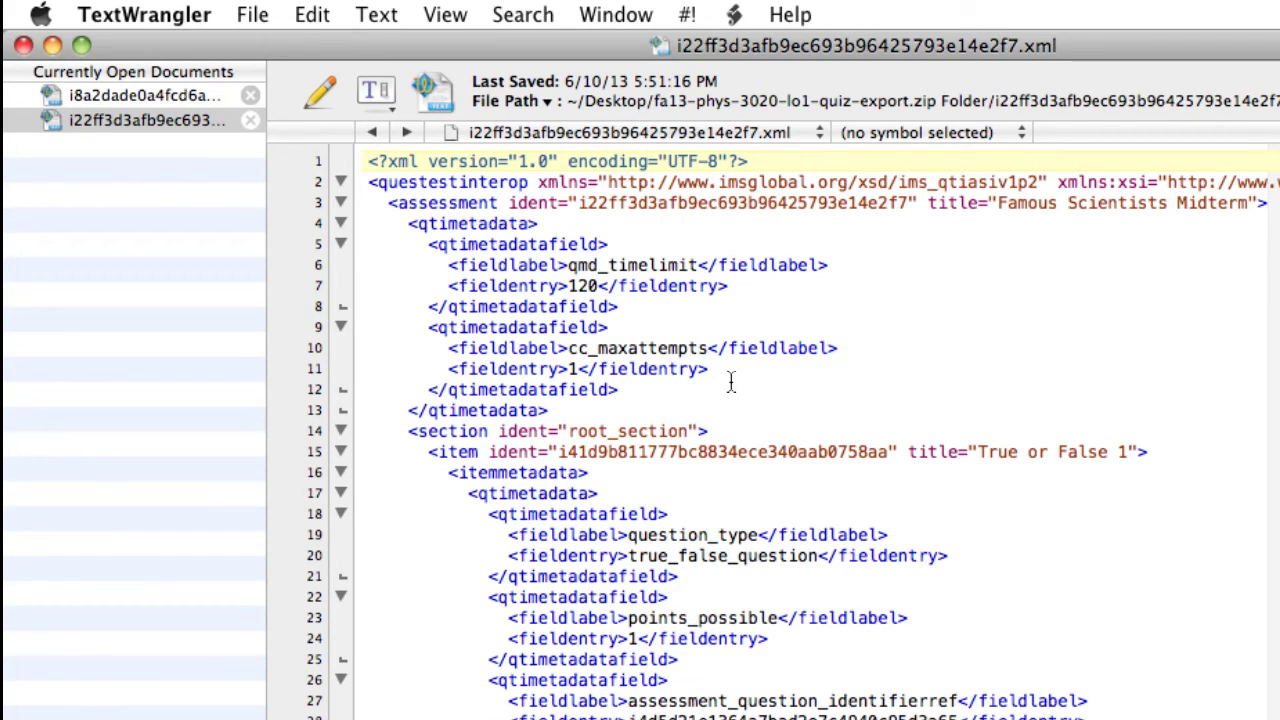
# Change the Final quiz's cc_maxattempts on line 11 from 1.5 back to 1 and save.
pyautogui.click(150, 95)
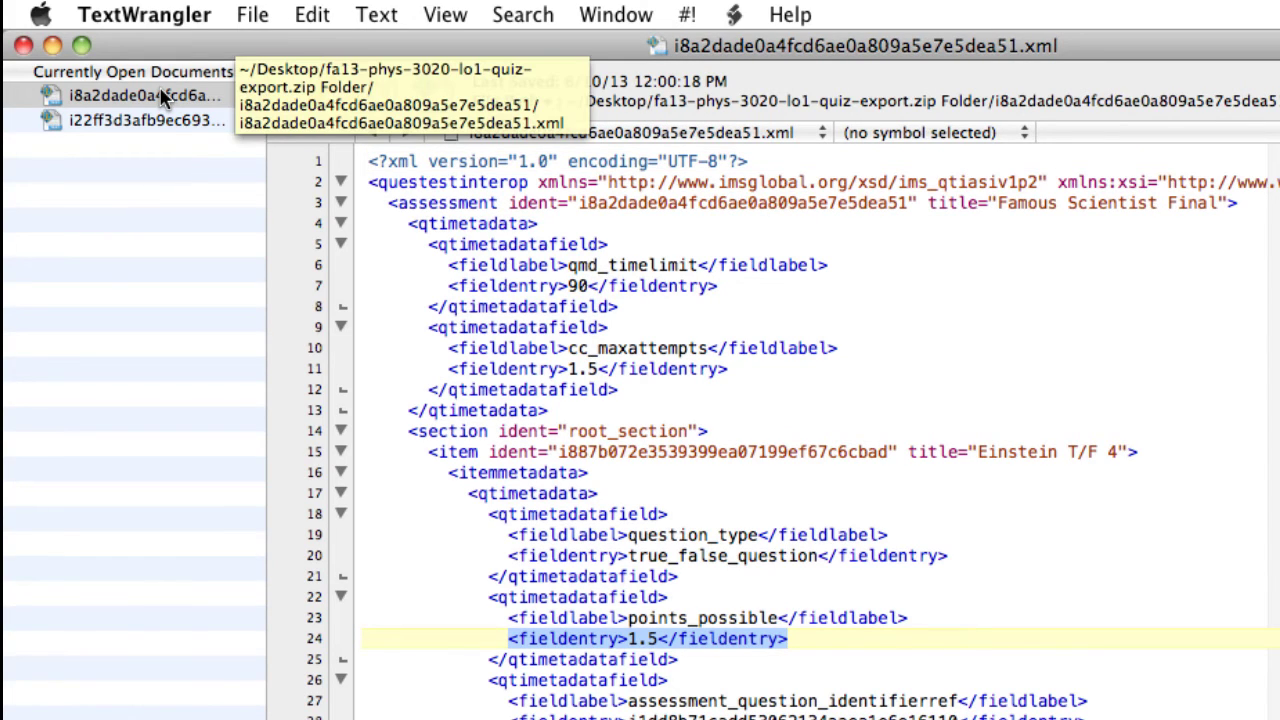
pyautogui.click(154, 119)
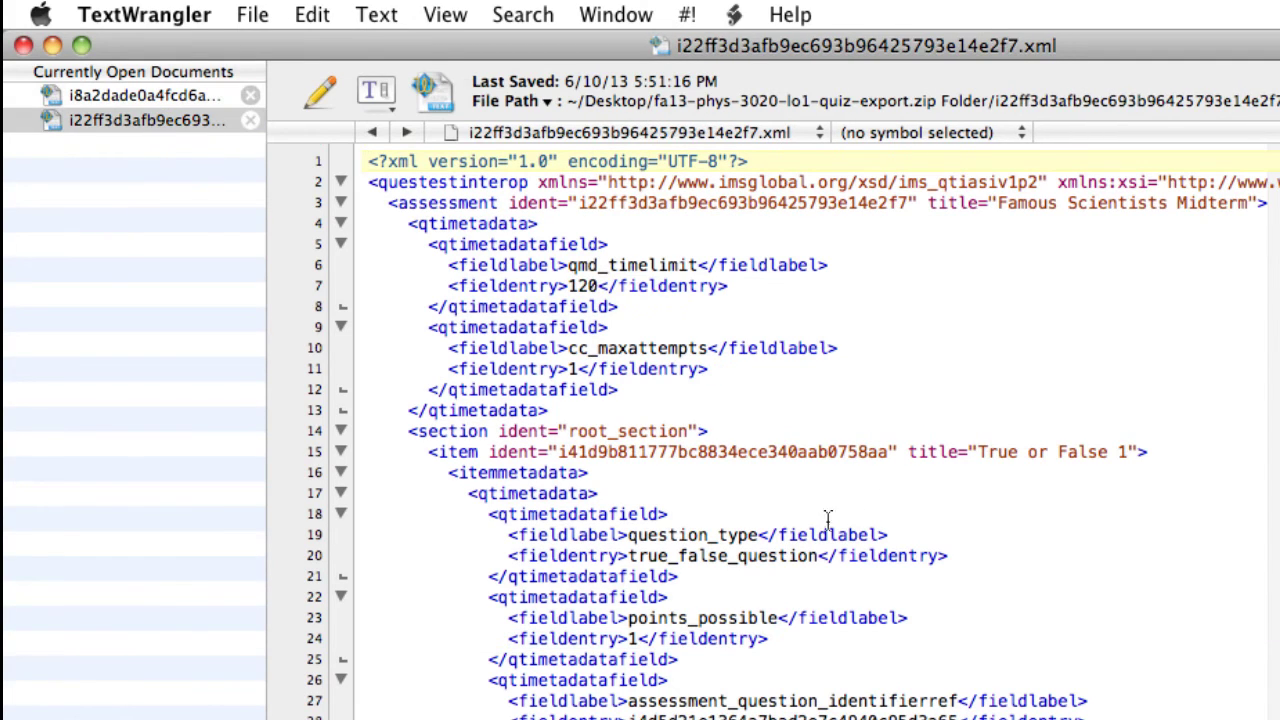
pyautogui.moveTo(716, 368); pyautogui.dragTo(435, 368)
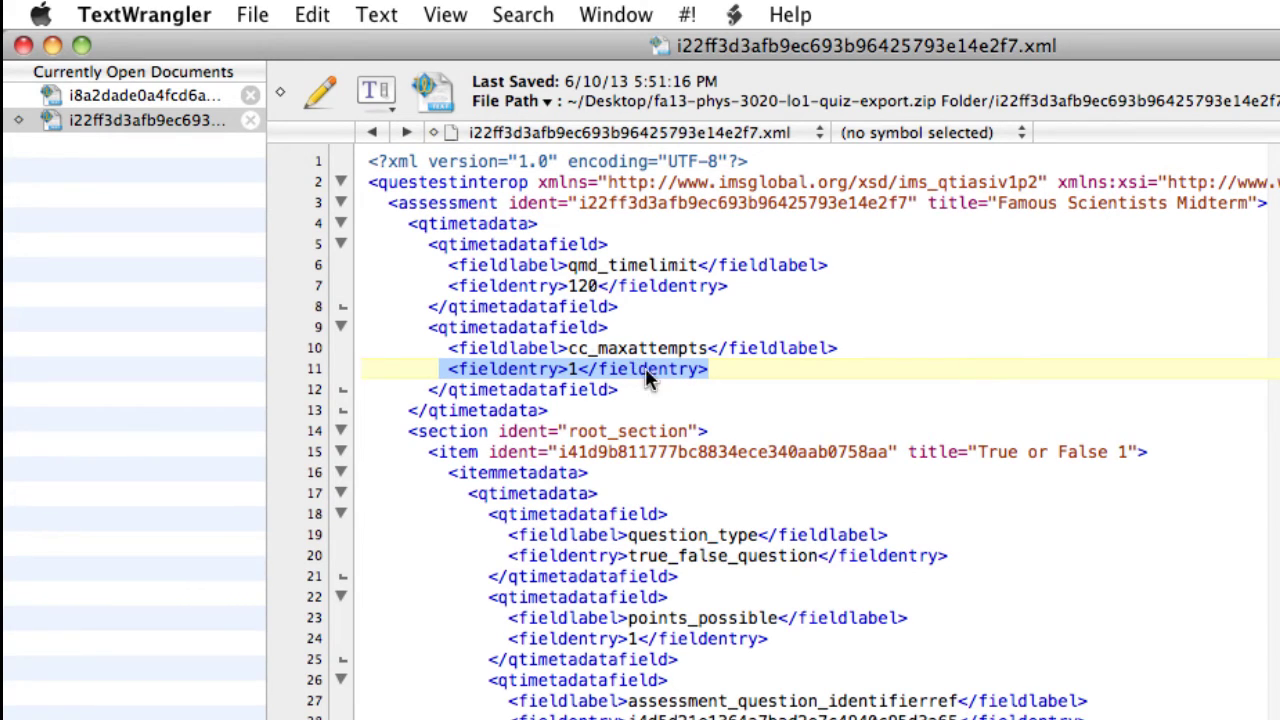
pyautogui.click(190, 96)
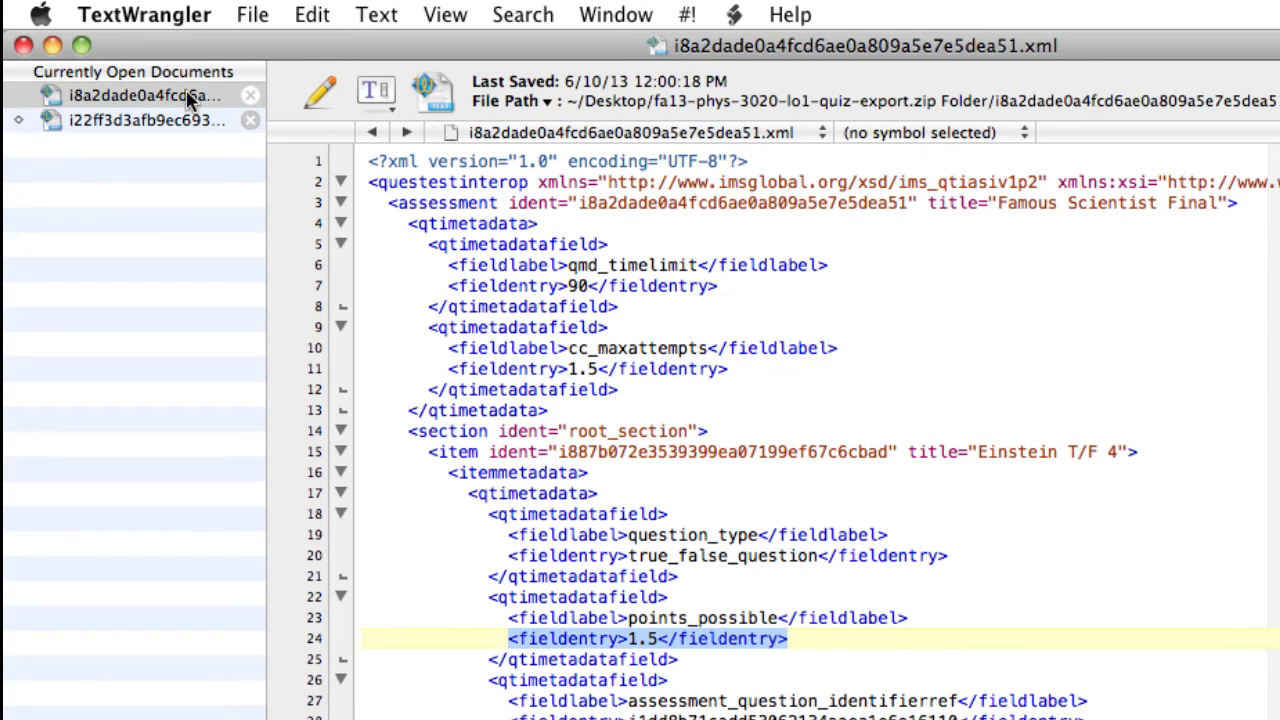
pyautogui.click(594, 369)
pyautogui.press('BackSpace')
pyautogui.press('BackSpace')
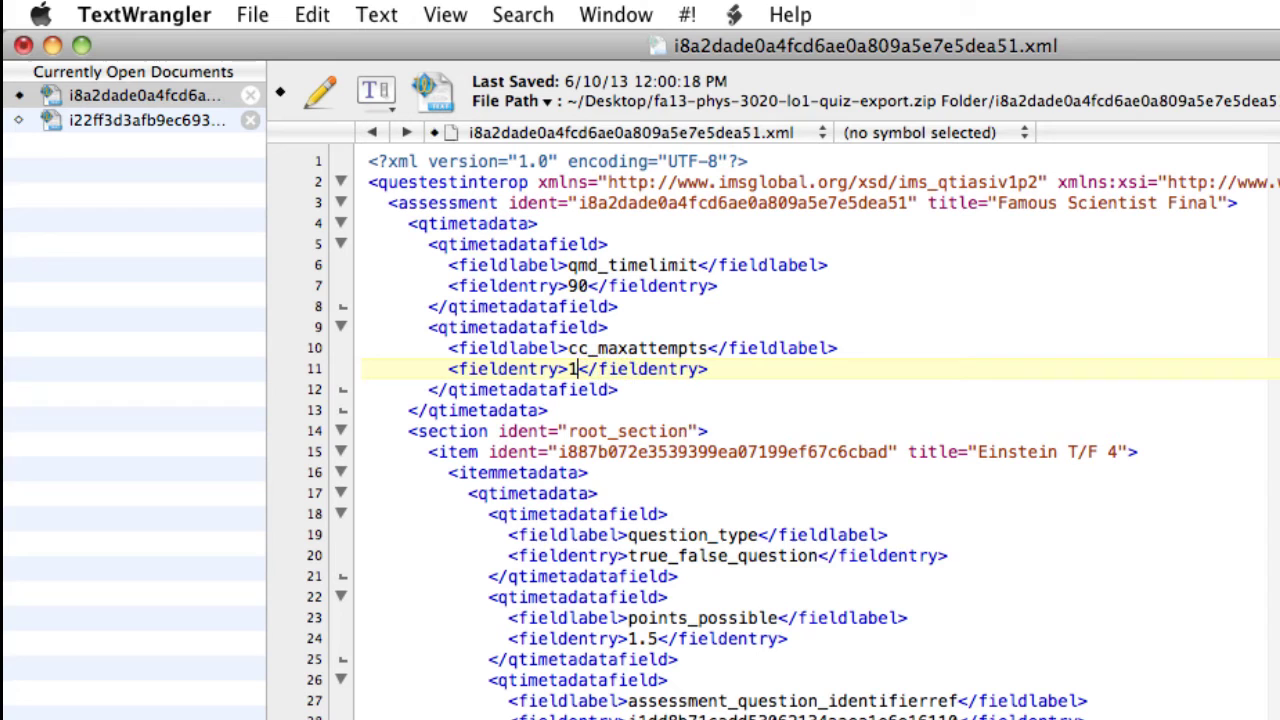
pyautogui.click(253, 16)
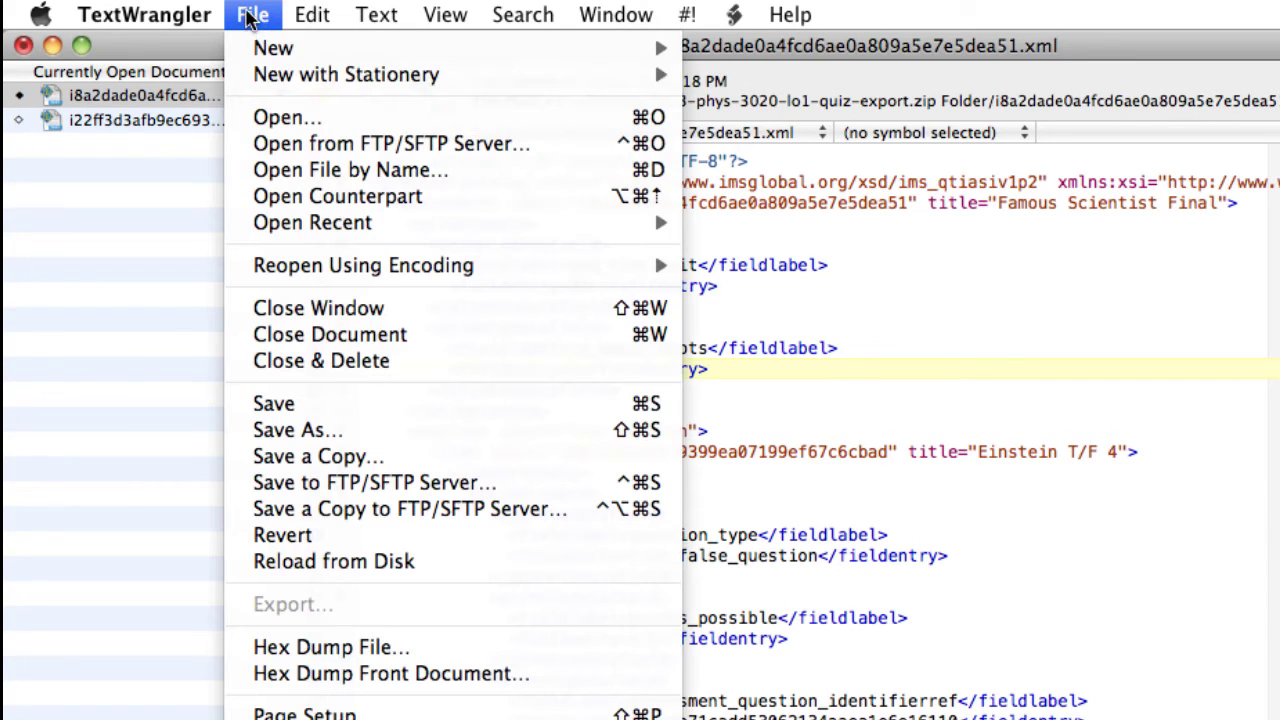
pyautogui.click(277, 406)
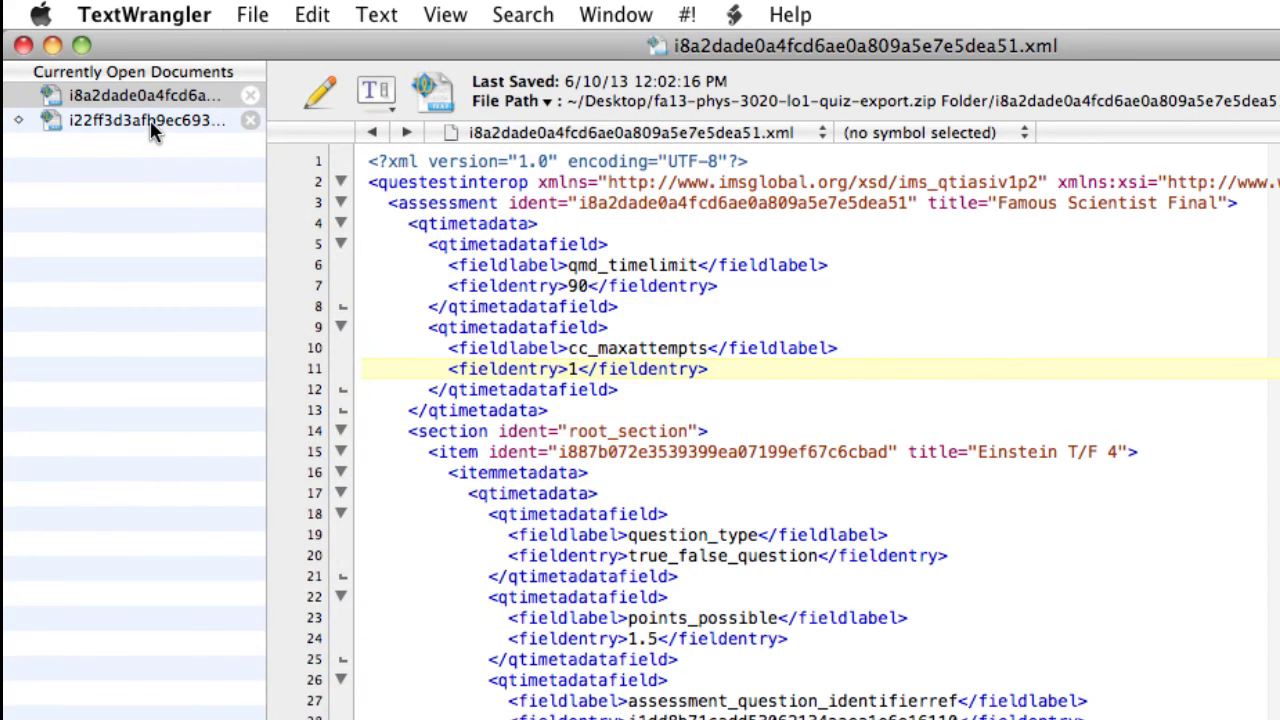
pyautogui.click(148, 120)
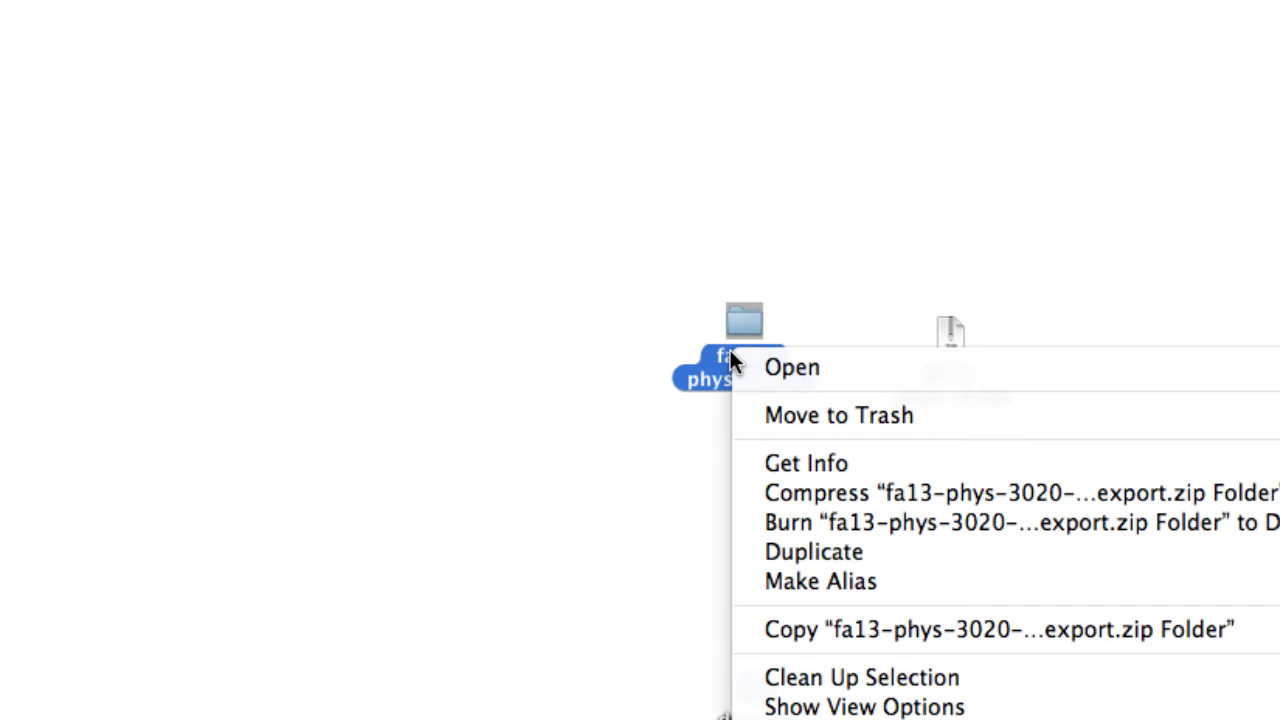
# Compress the fa13-phys-3020 export folder on the Desktop into a zip.
pyautogui.click(761, 492)
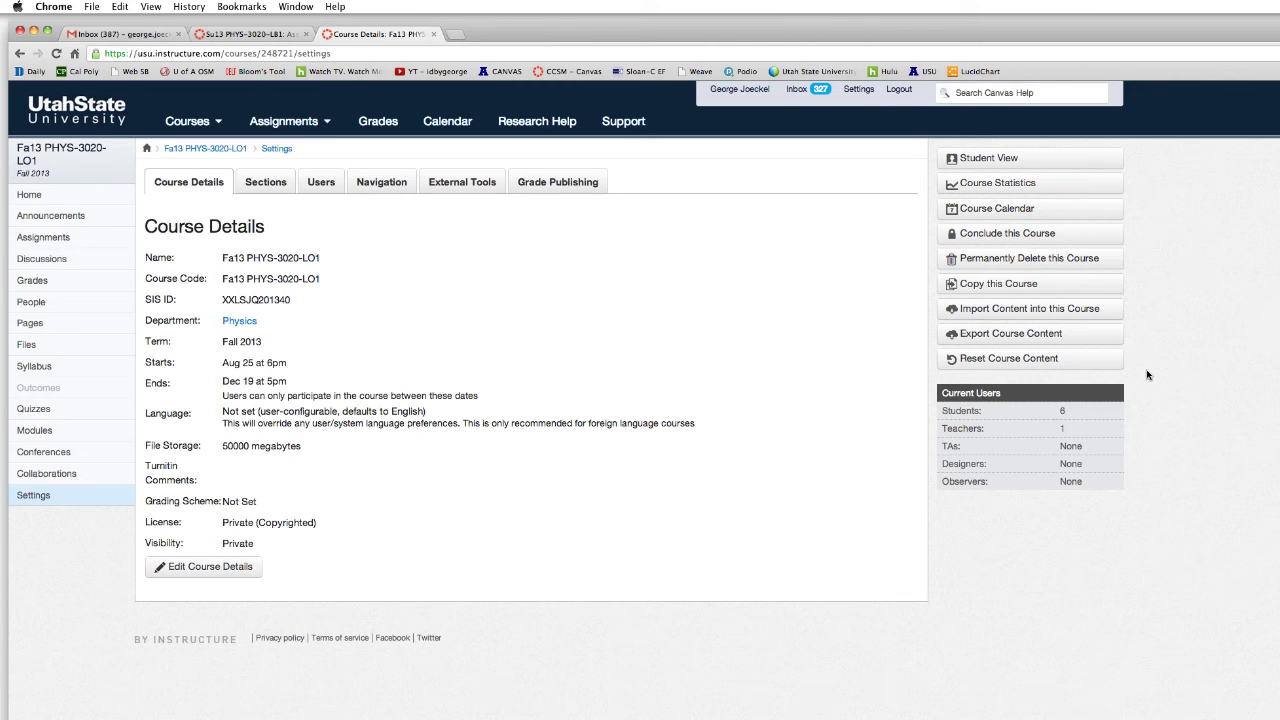
# Set up a quiz import of the new Folder.zip with Overwrite assessment content with matching IDs ticked.
pyautogui.click(1058, 311)
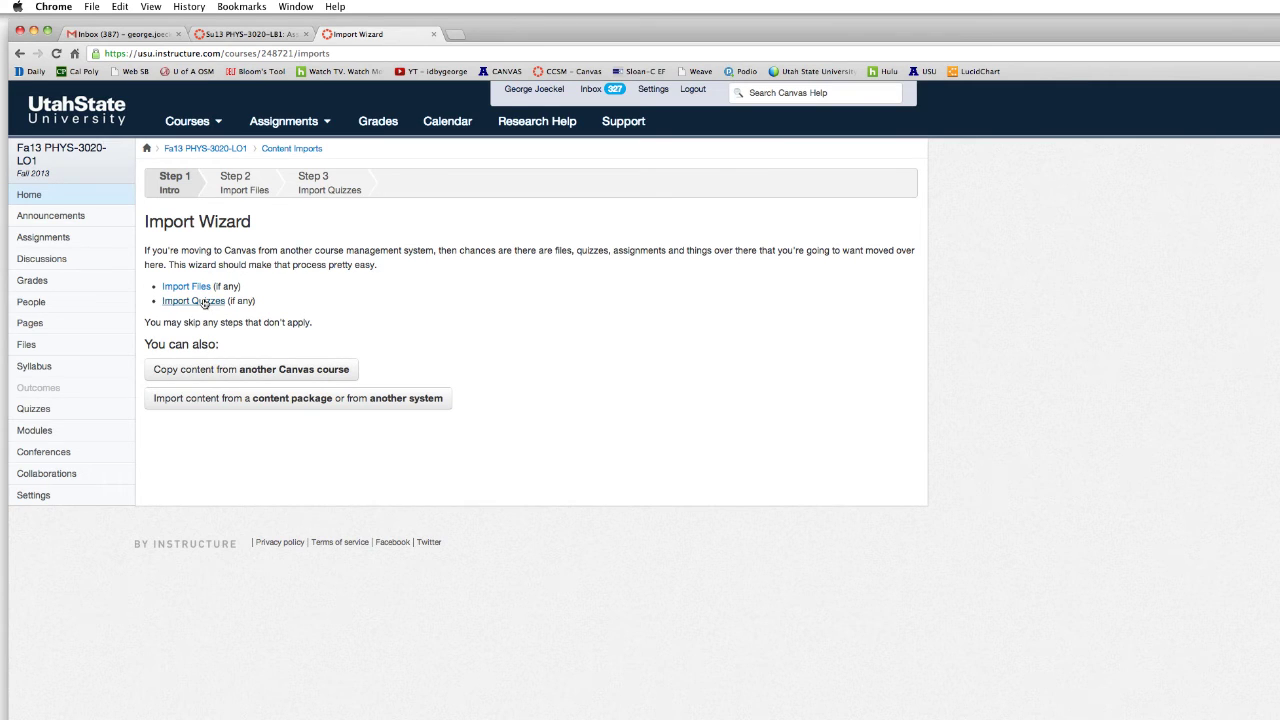
pyautogui.click(204, 302)
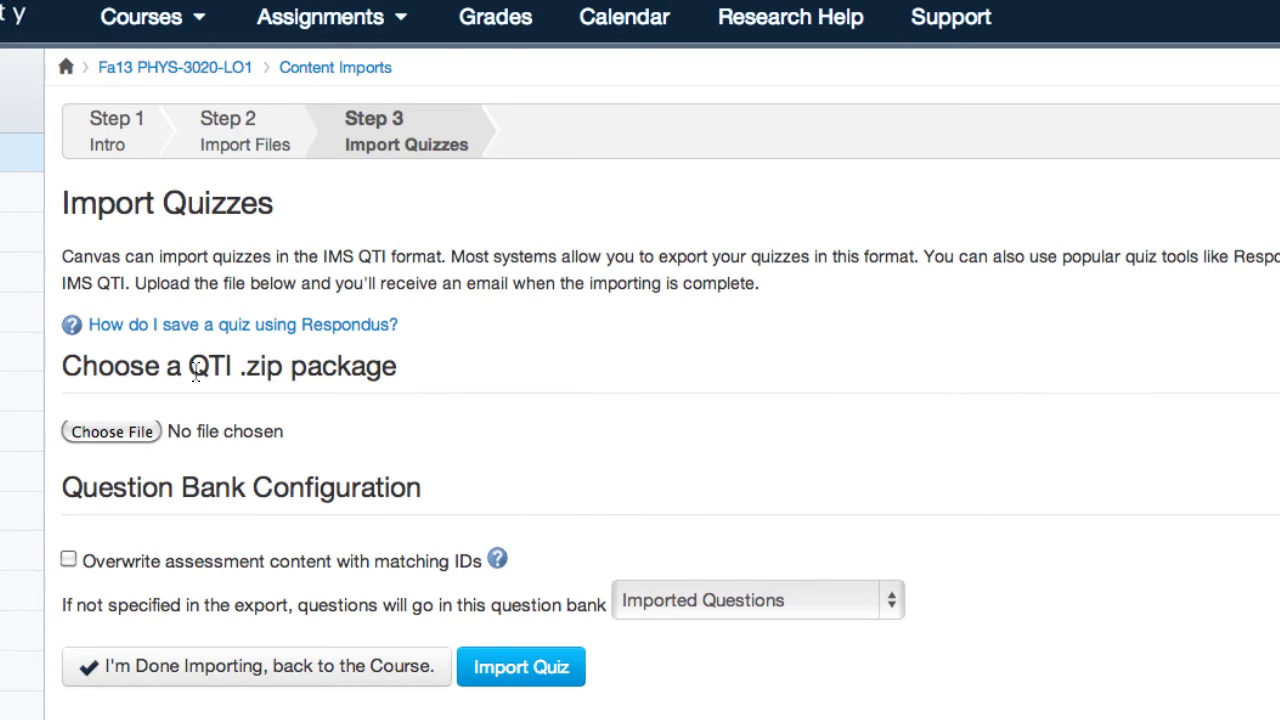
pyautogui.click(117, 430)
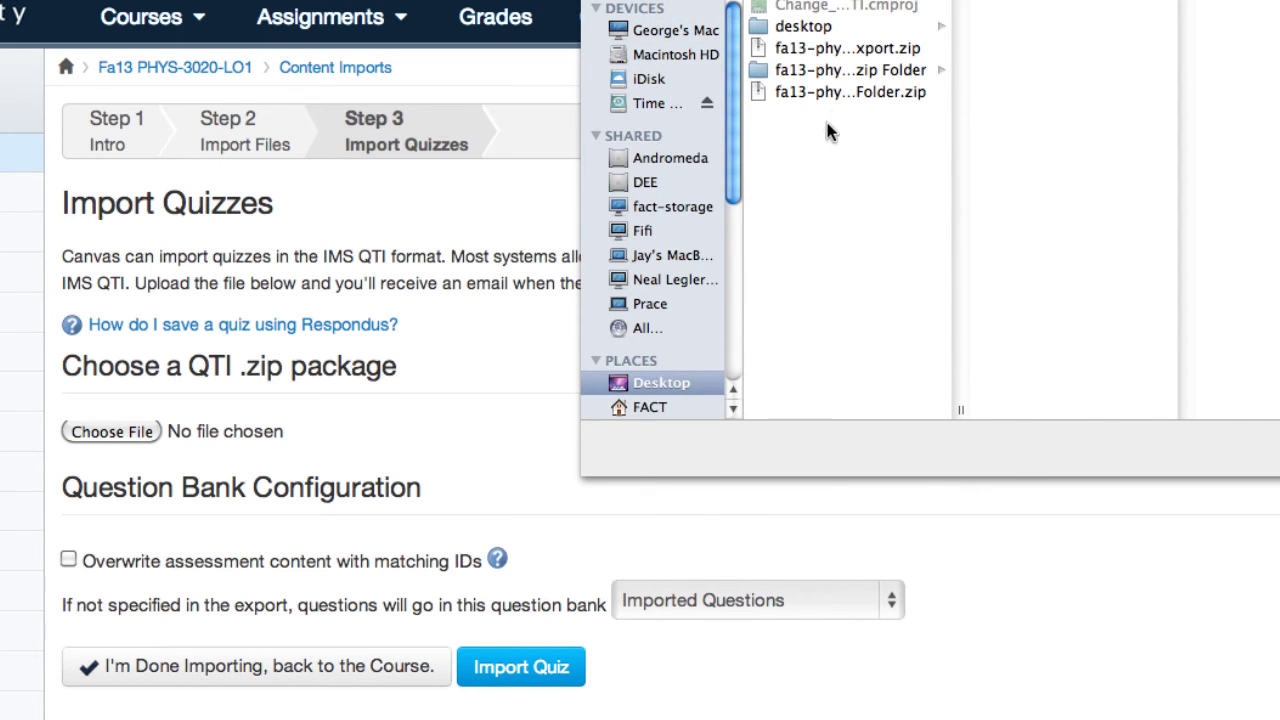
pyautogui.click(844, 48)
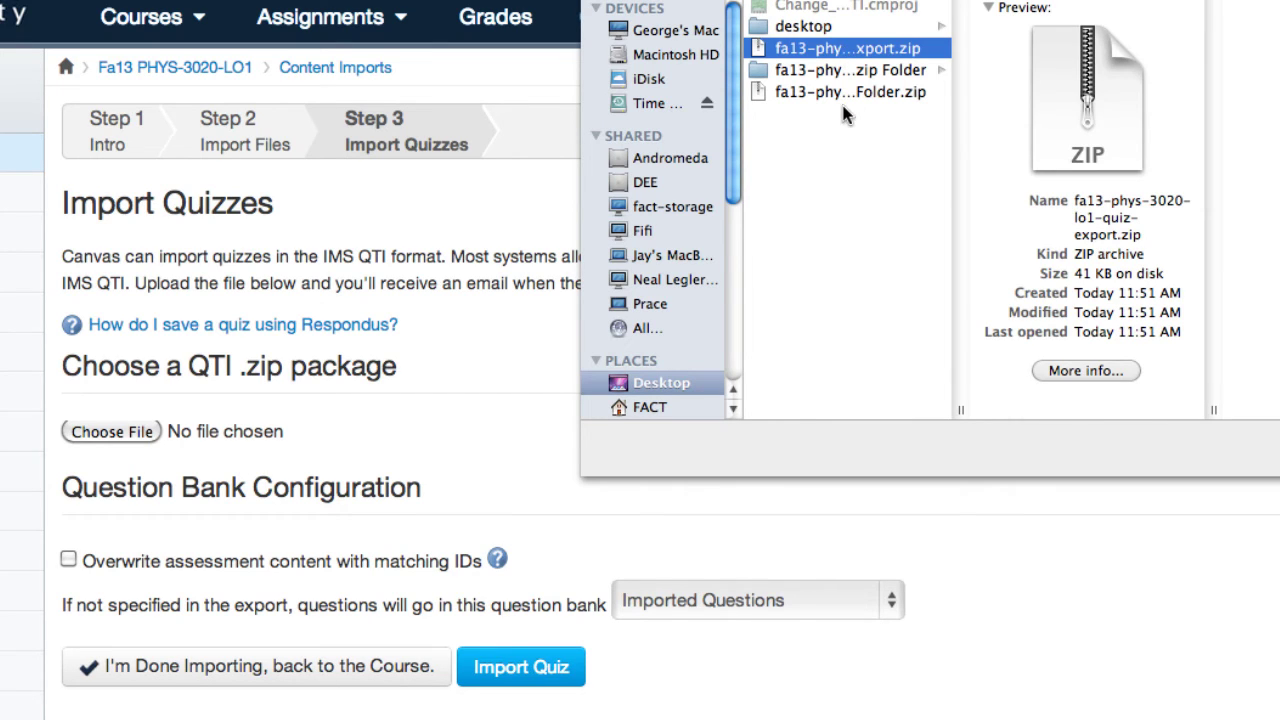
pyautogui.click(845, 93)
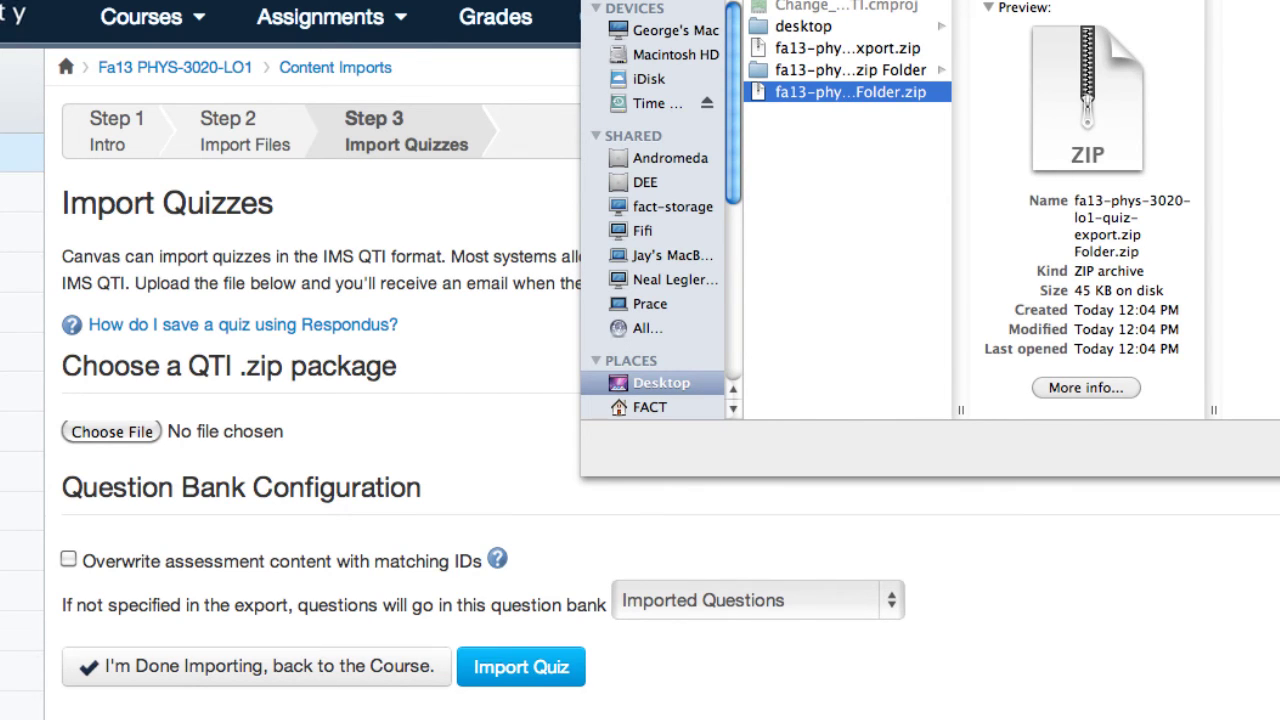
pyautogui.press('Return')
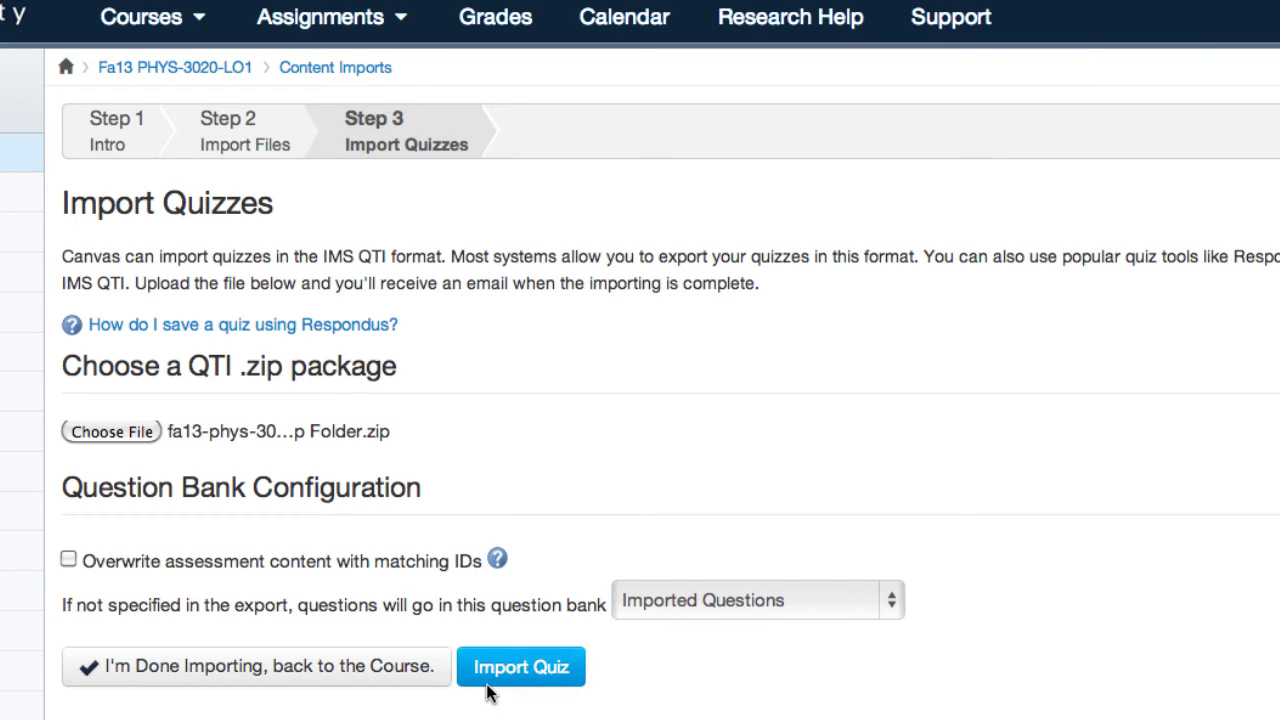
pyautogui.click(68, 562)
# Run the quiz import, then open the unpublished Famous Scientists Midterm from the Quizzes list.
pyautogui.click(528, 667)
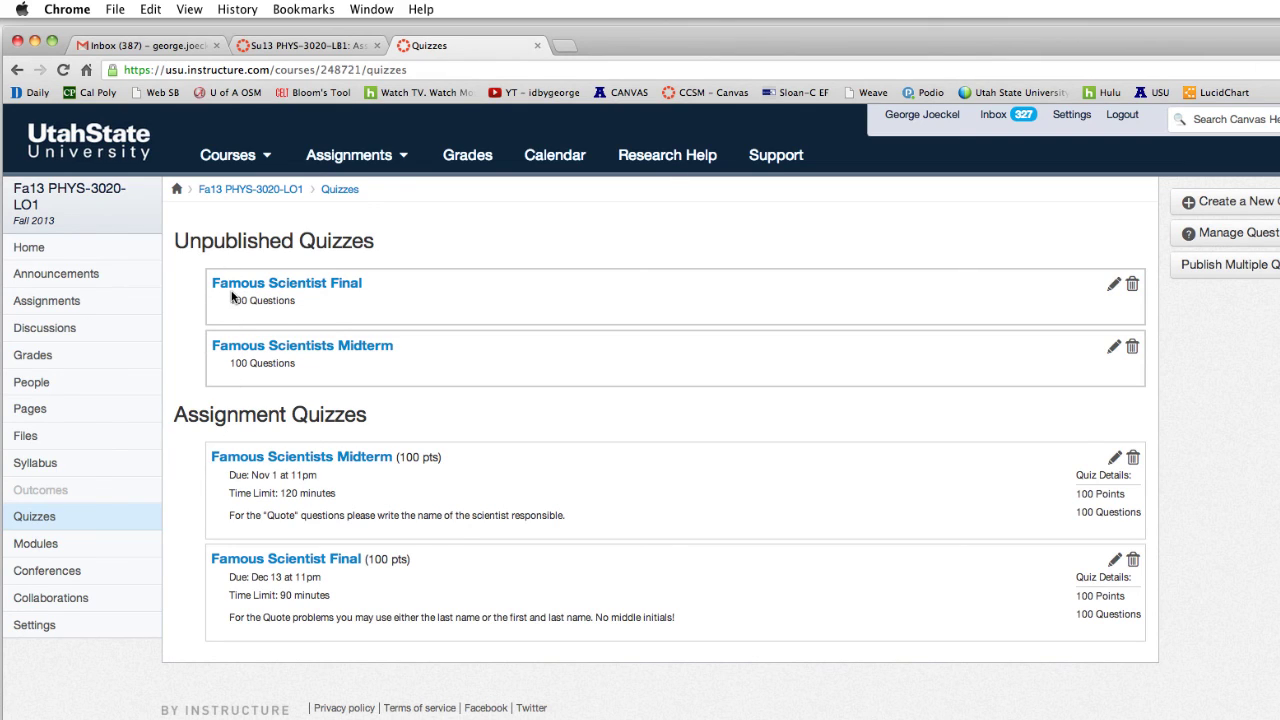
pyautogui.click(300, 347)
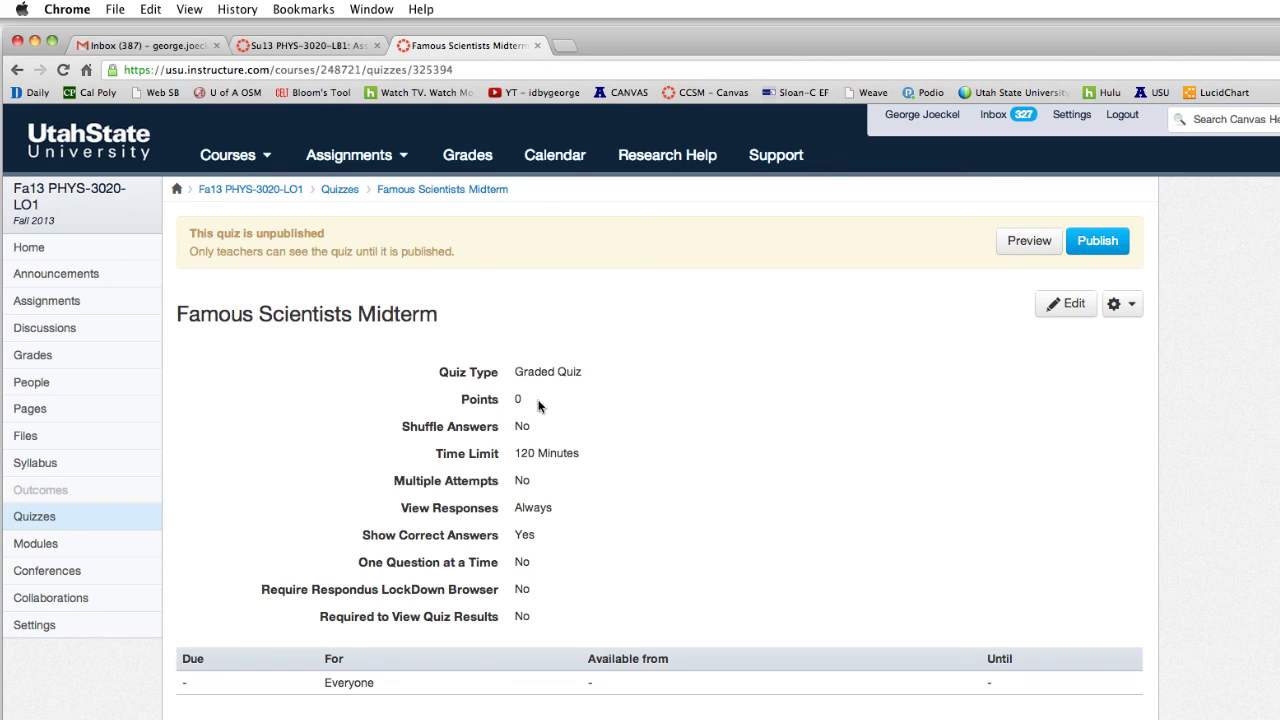
# Open the Famous Scientists Midterm's questions to confirm 150 points total and 1.5 points for True or False 1 and 3.
pyautogui.click(1067, 309)
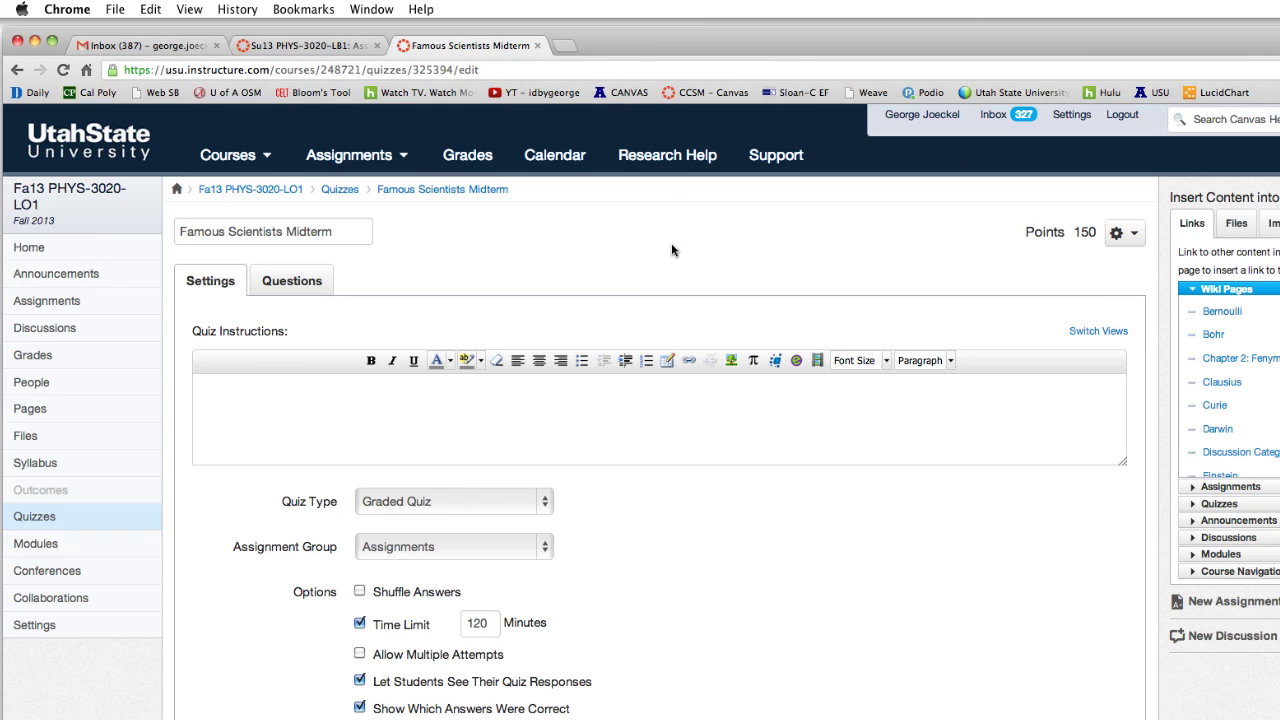
pyautogui.click(310, 288)
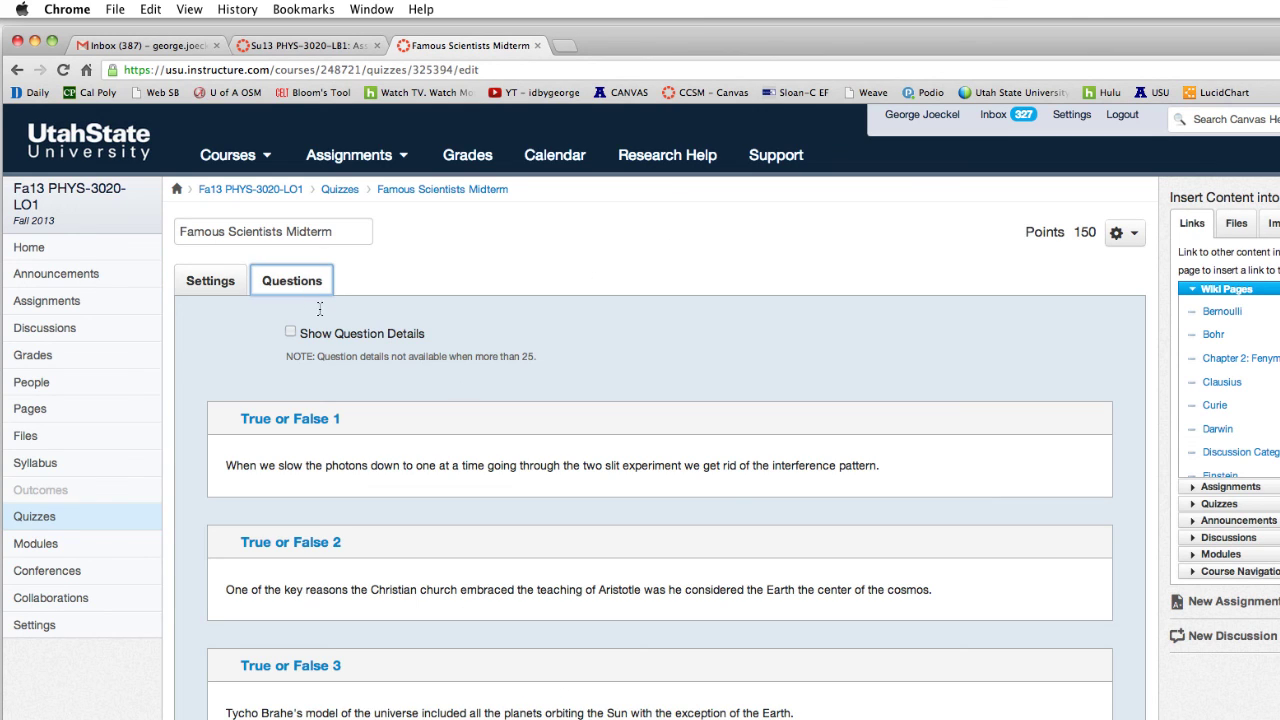
pyautogui.click(1073, 455)
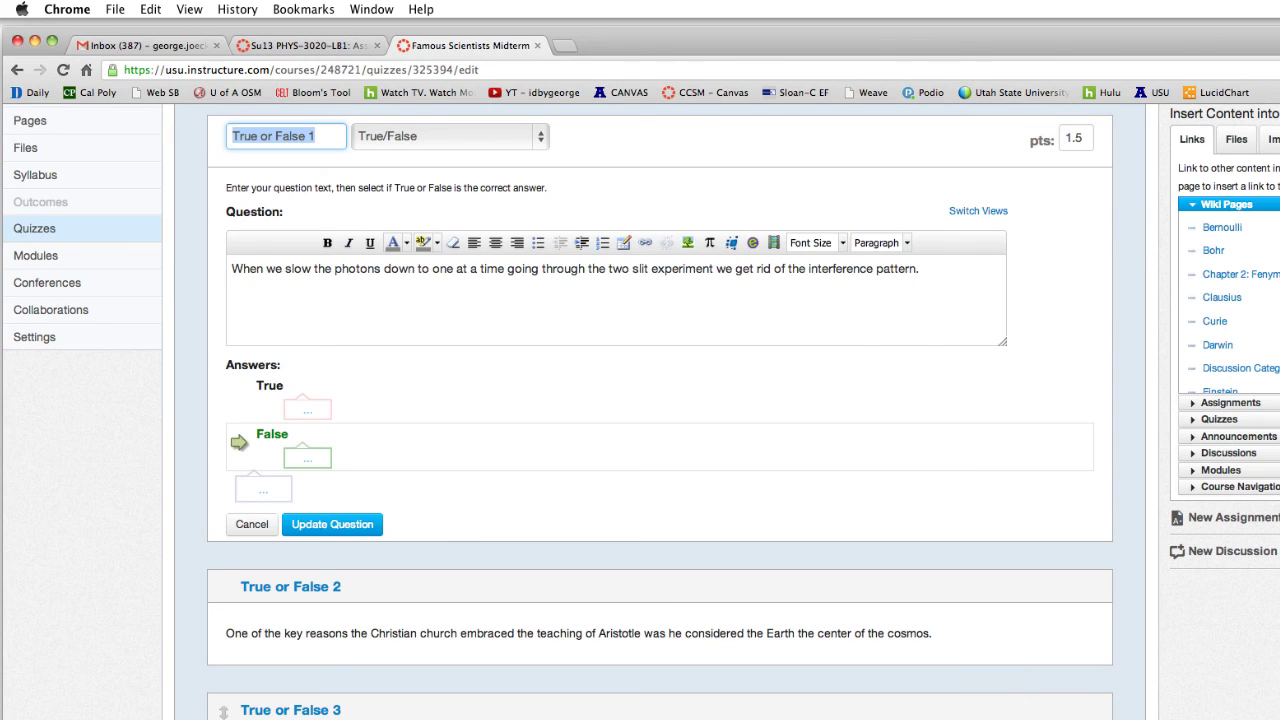
pyautogui.click(1070, 713)
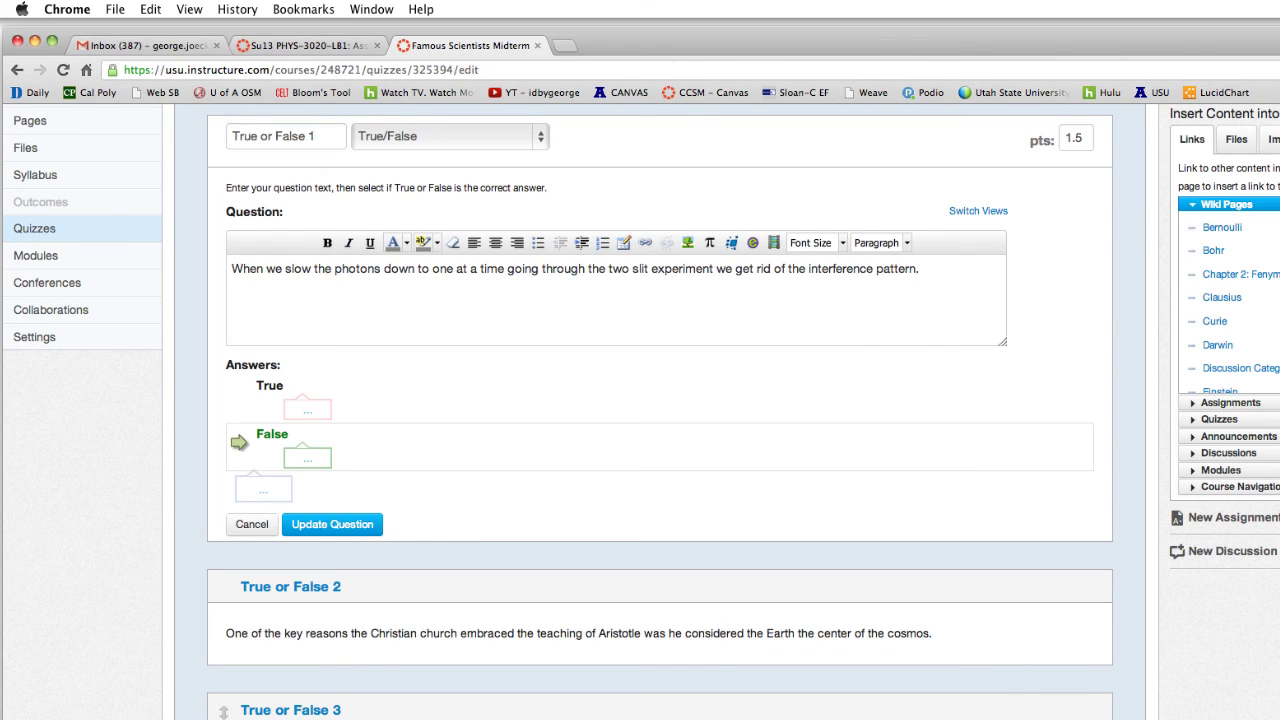